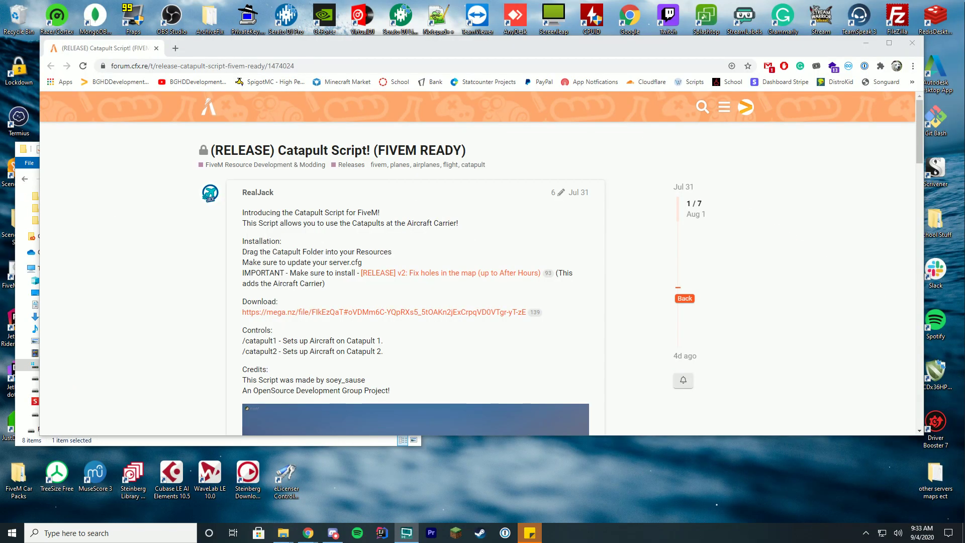
- Review the Catapult Script forum post, including its installation notes, /catapult1 and /catapult2 controls, and screenshots
scroll(578, 347, "down", 2)
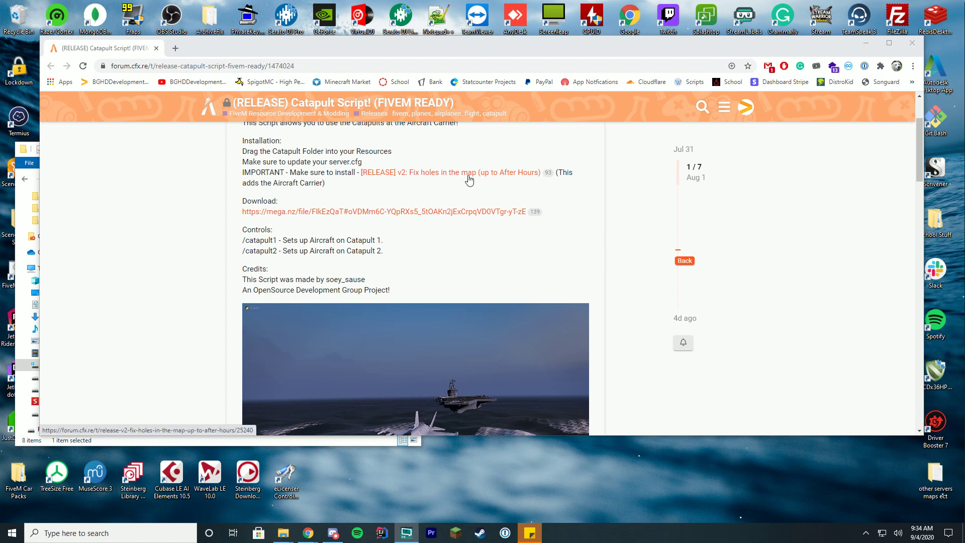
scroll(638, 294, "down", 2)
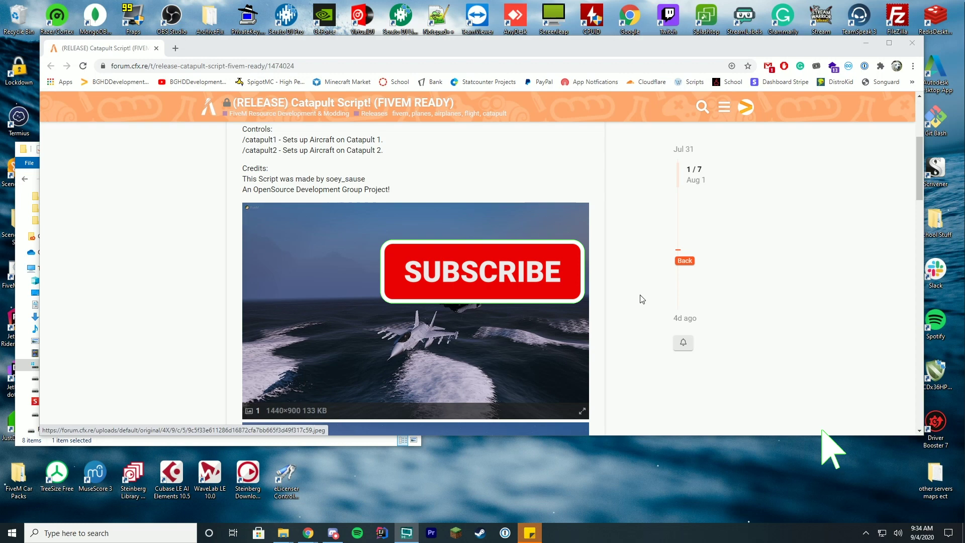
scroll(633, 293, "up", 3)
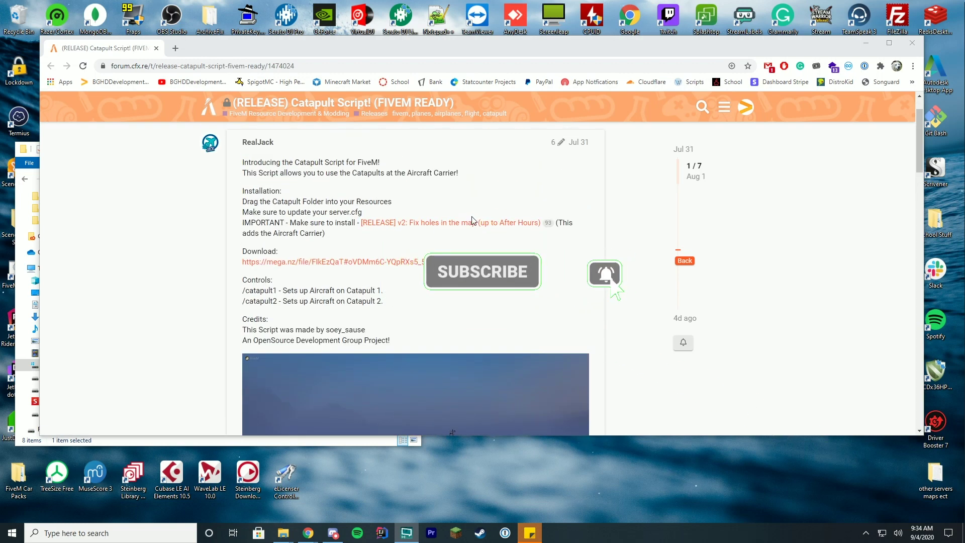
scroll(475, 217, "down", 5)
scroll(476, 212, "up", 1)
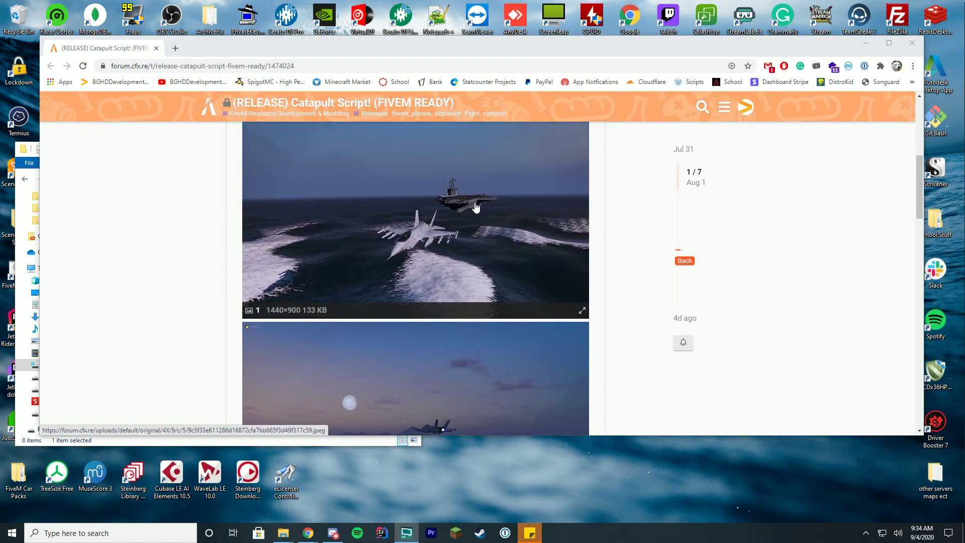
scroll(435, 204, "up", 2)
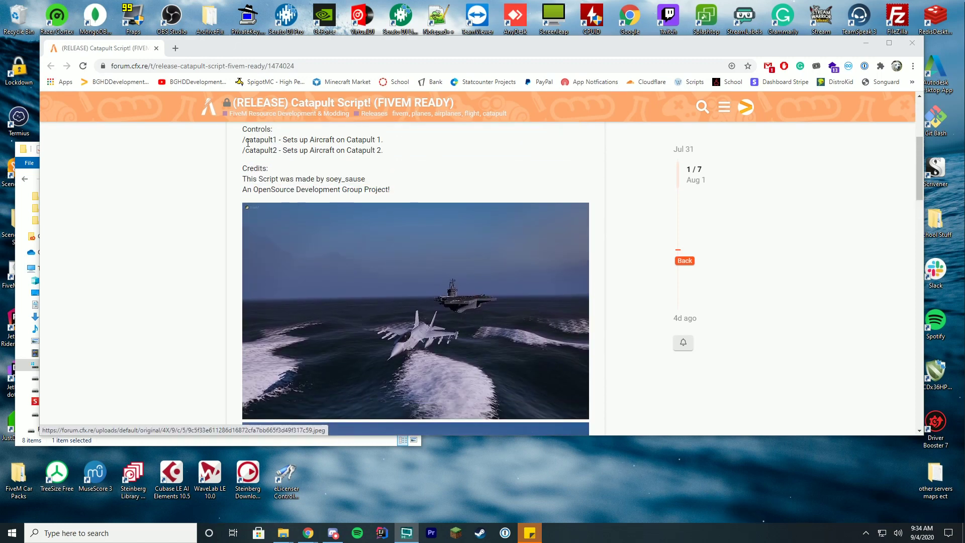
left_click_drag(248, 143, 269, 144)
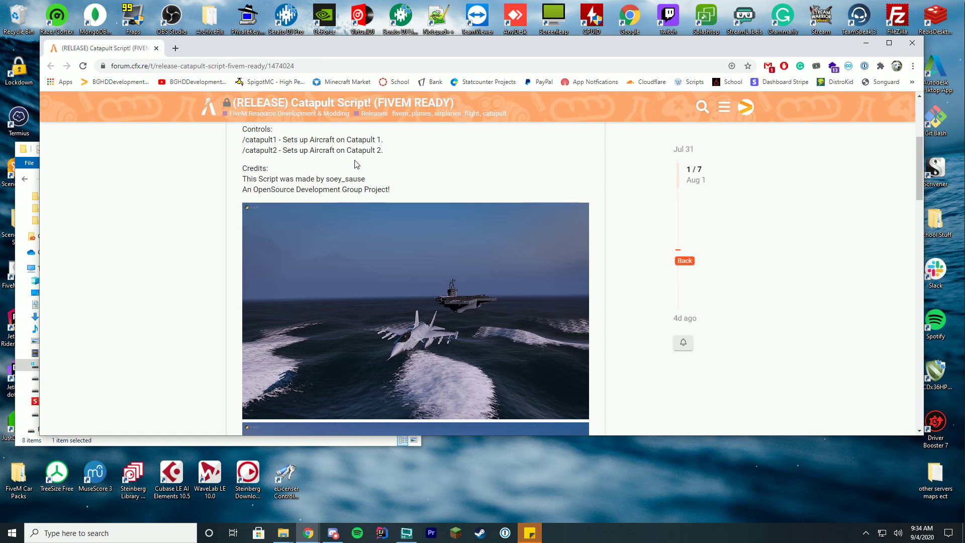
scroll(486, 285, "up", 3)
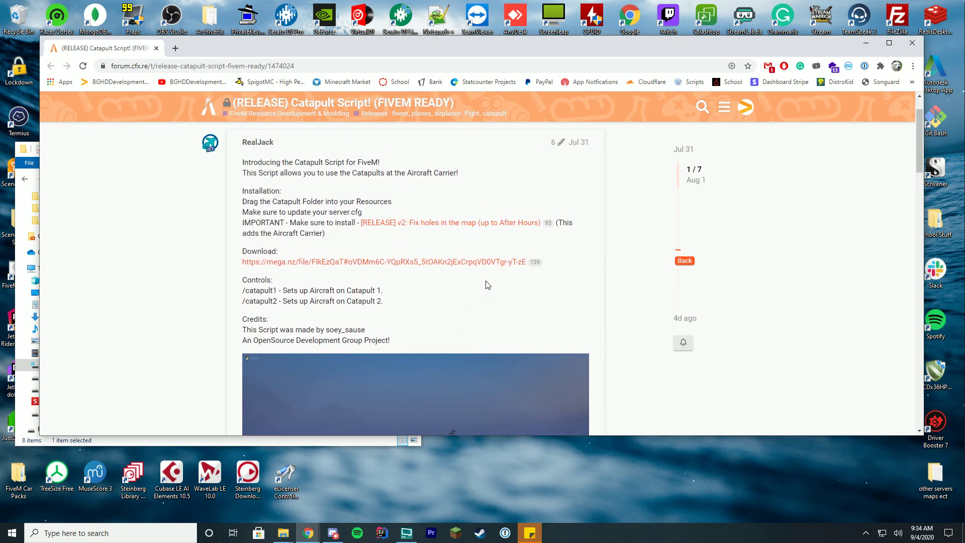
scroll(500, 291, "down", 10)
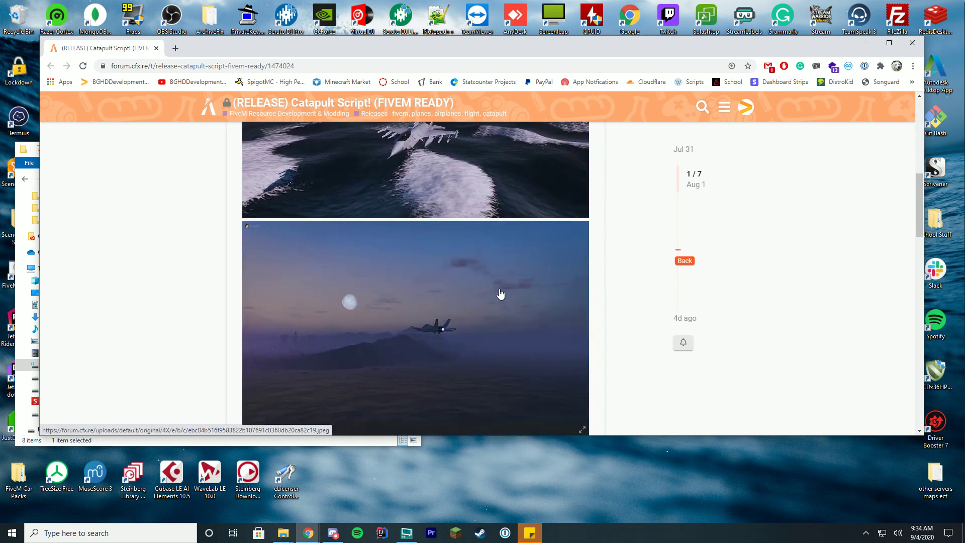
scroll(507, 297, "up", 8)
scroll(517, 311, "up", 2)
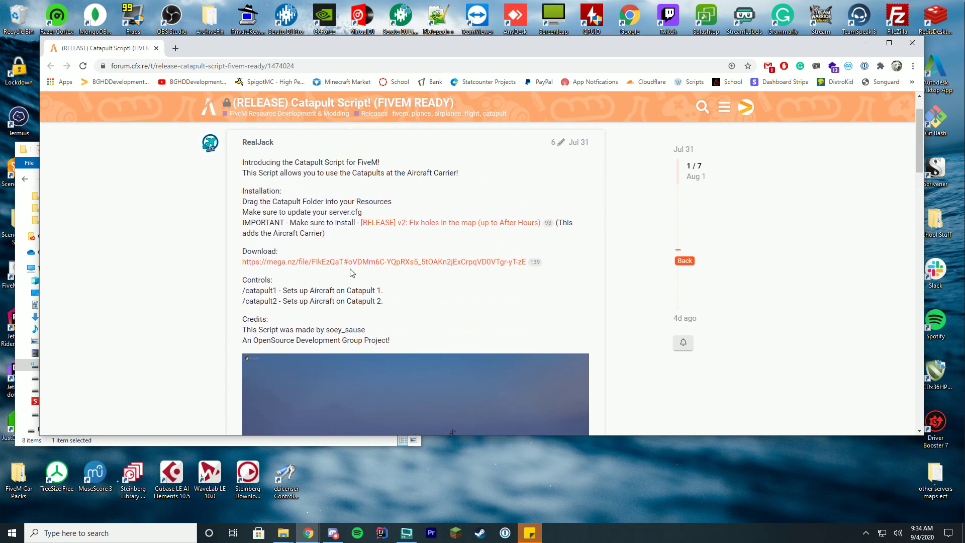
- Download catapult.zip from the post's mega.nz link, open the archive, and close the download page
right_click(351, 262)
left_click(377, 273)
left_click(233, 49)
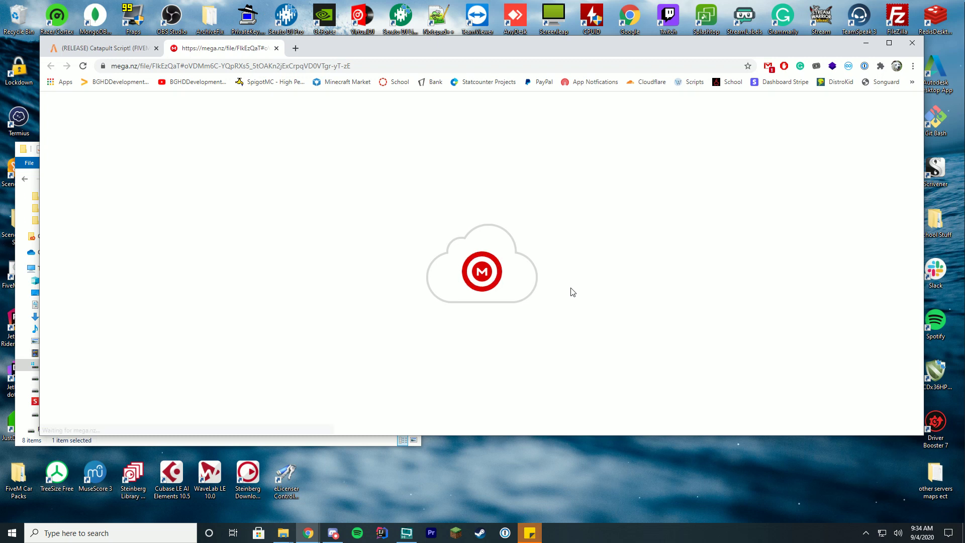
left_click(572, 245)
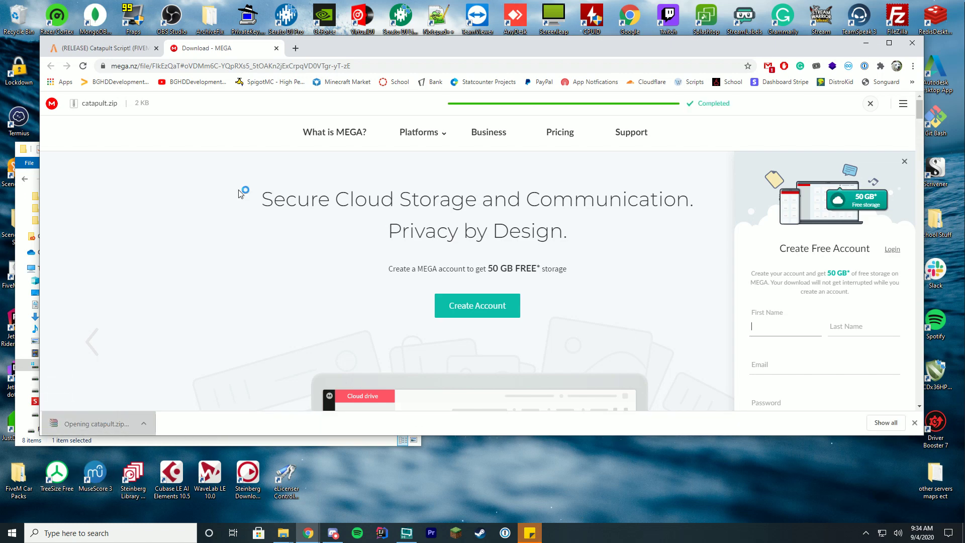
left_click(276, 47)
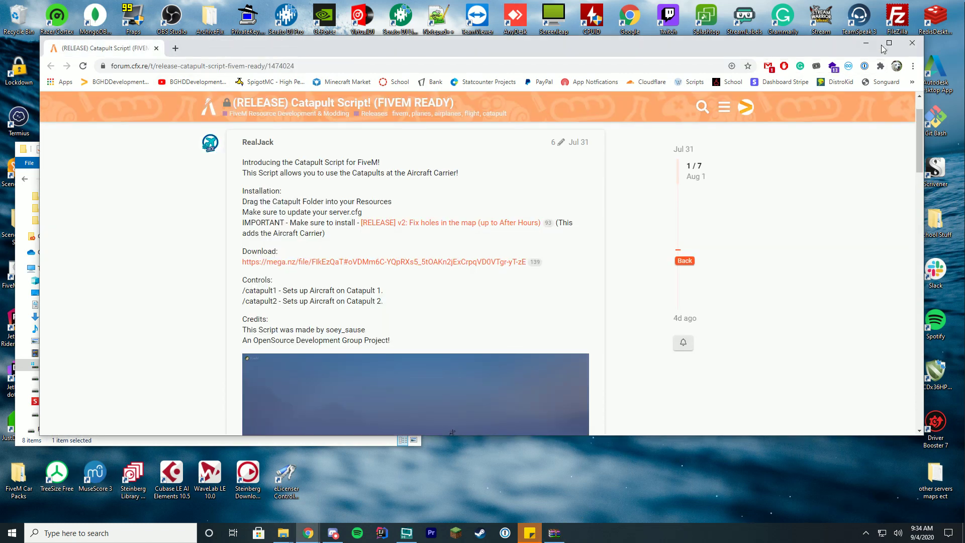
- Read Instructions.txt inside the archive's catapult folder, checking the required map resource link and the planeList note
left_click_drag(826, 45, 834, 114)
left_click(699, 102)
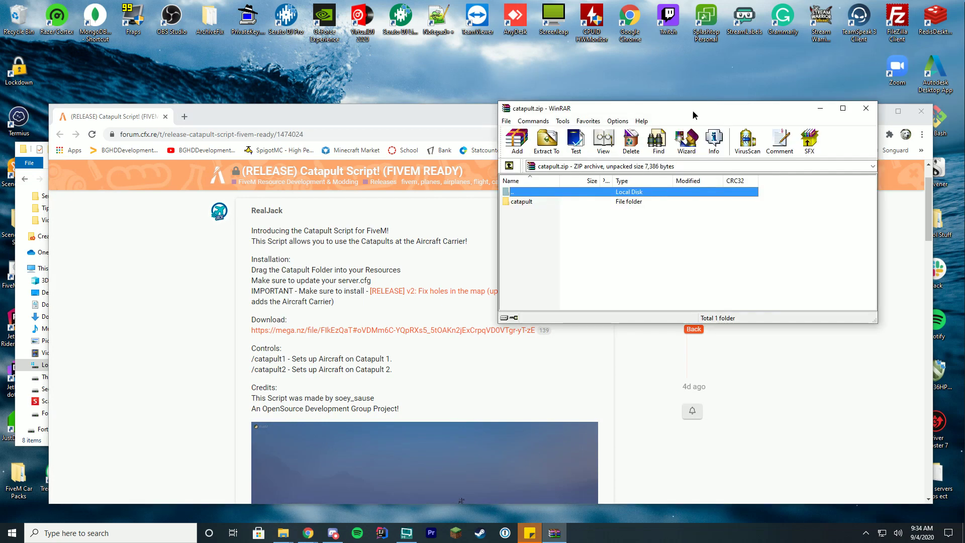
left_click_drag(752, 110, 498, 70)
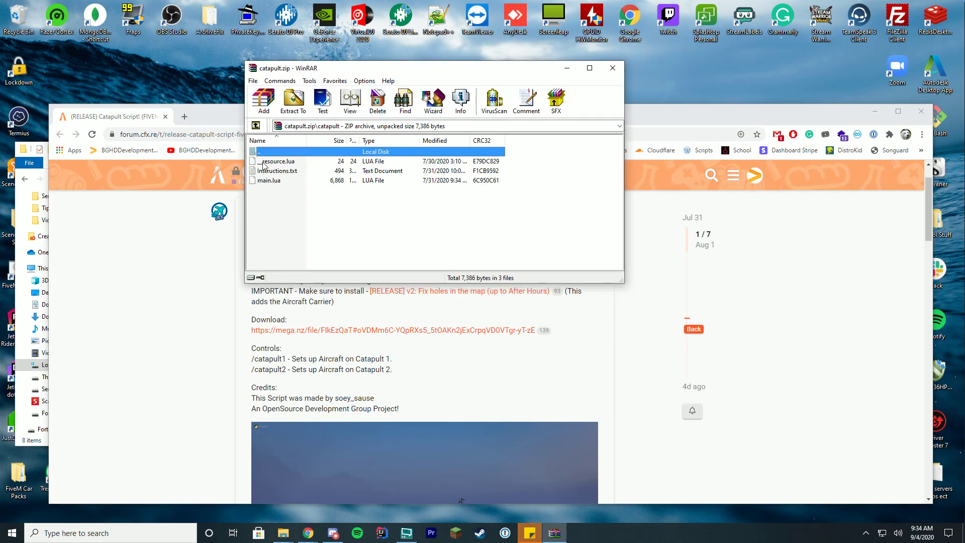
left_click(279, 172)
double_click(279, 172)
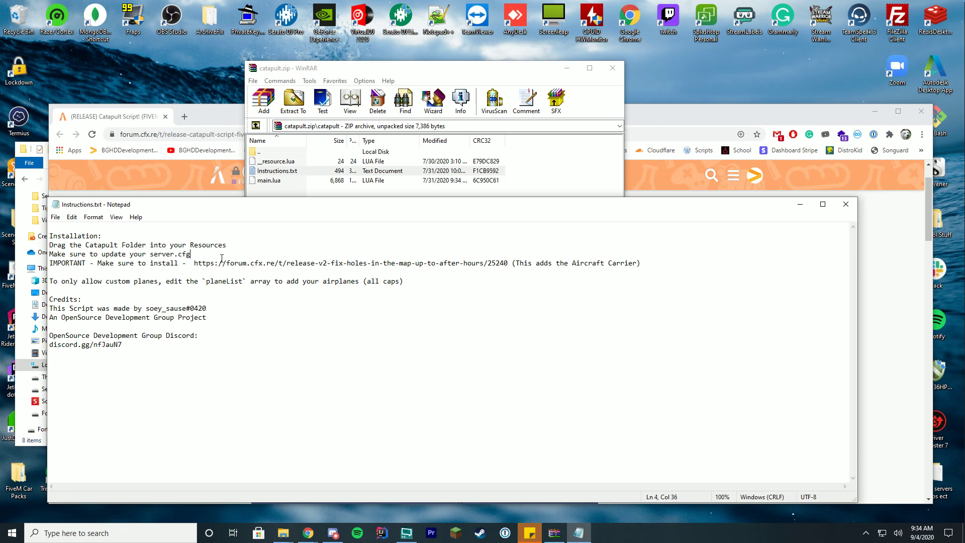
left_click_drag(194, 263, 628, 264)
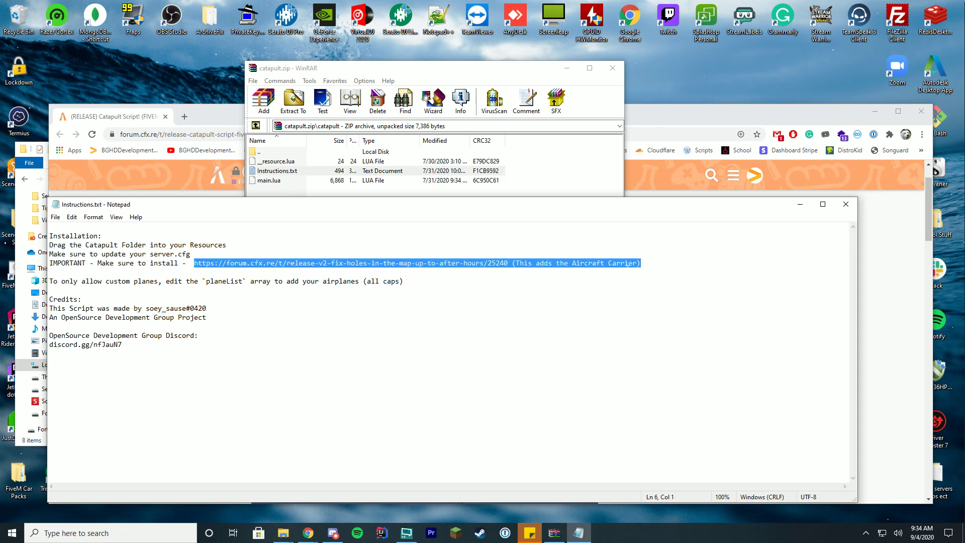
left_click(181, 282)
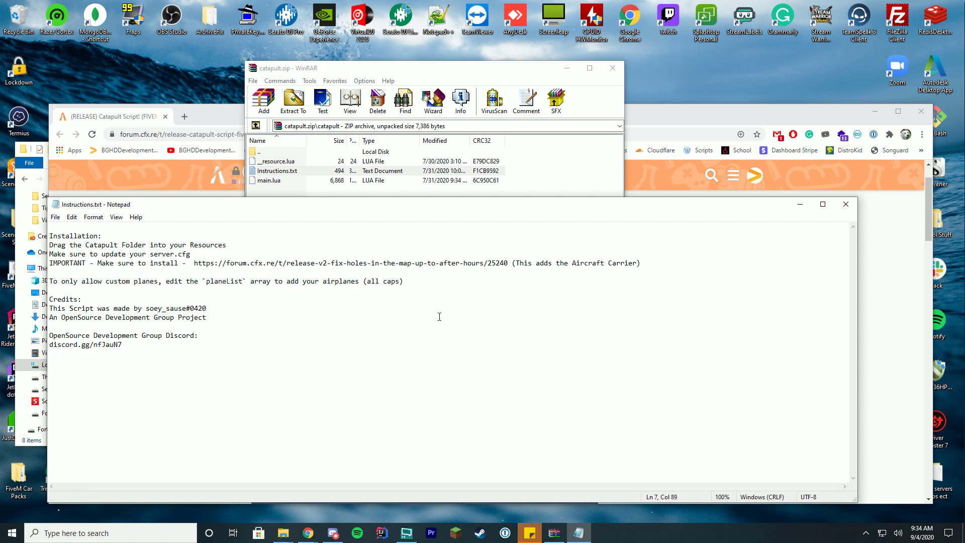
left_click(846, 204)
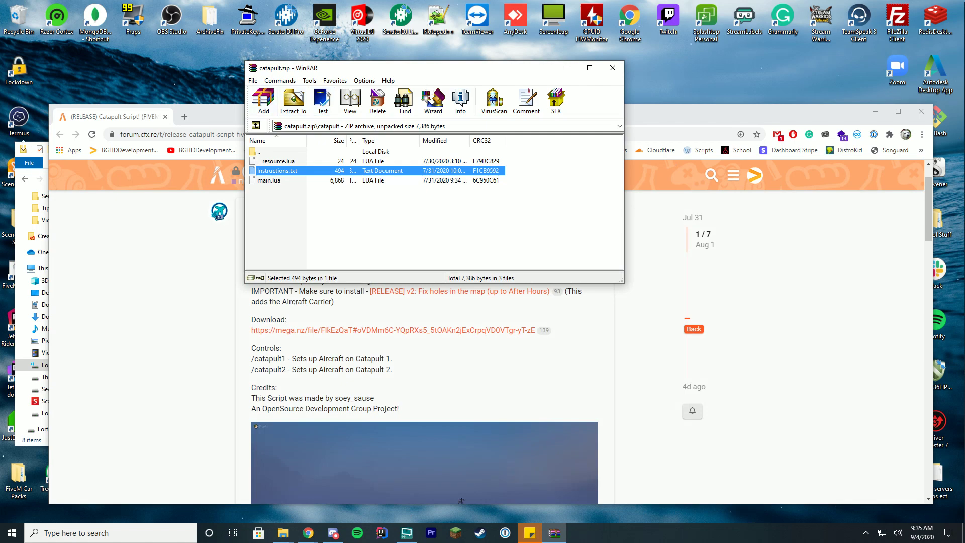
- Extract the catapult folder from the archive into the FiveM server-data resources folder
left_click(24, 145)
left_click_drag(298, 155, 676, 184)
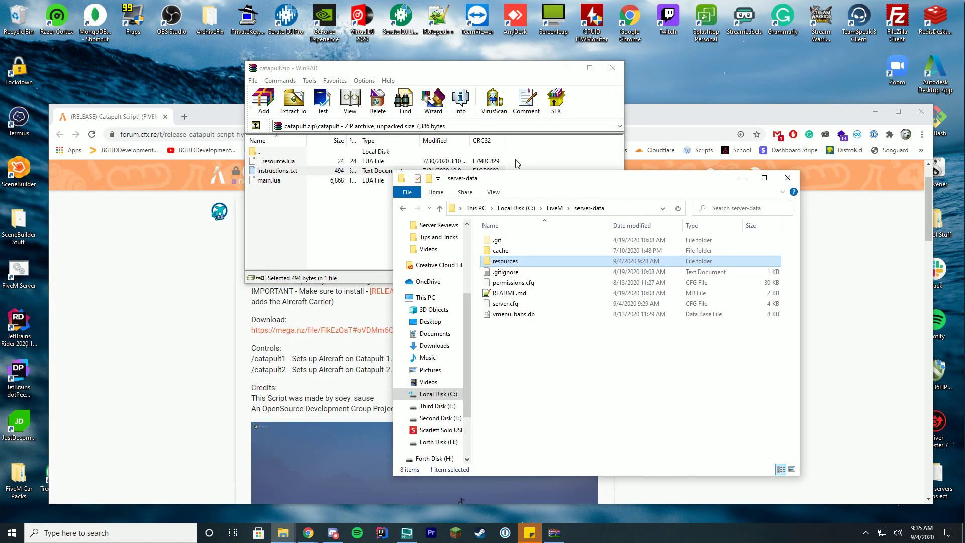
double_click(276, 152)
left_click_drag(372, 75, 148, 87)
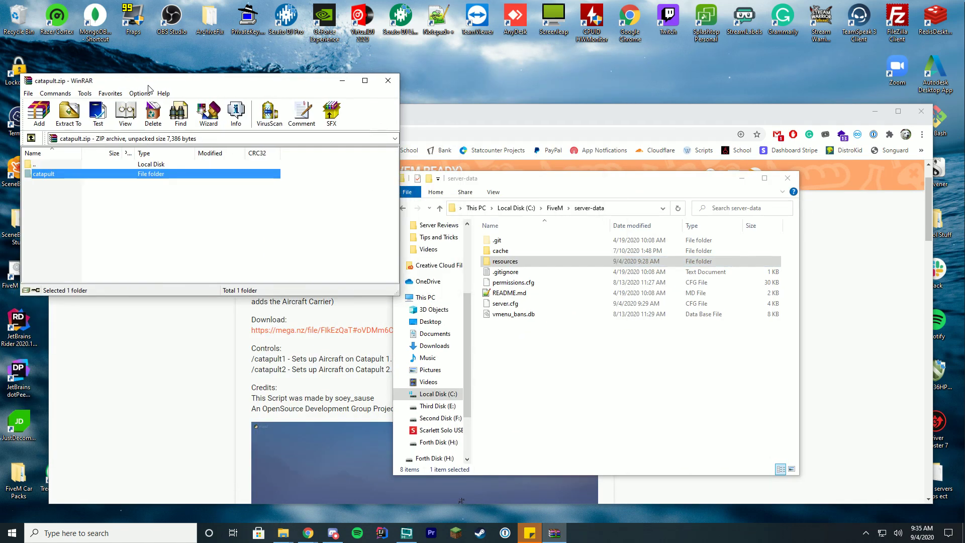
double_click(517, 265)
left_click_drag(53, 179, 790, 320)
- Add the line "ensure catapult" below the loqscript-material_load-loadingscreen entry in server.cfg, then save and close the file
right_click(500, 356)
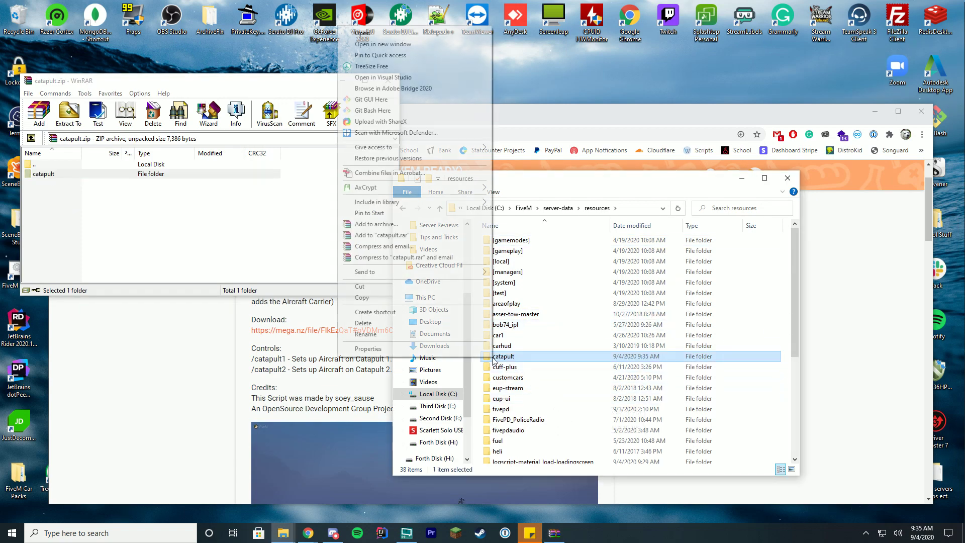
left_click(392, 335)
left_click(567, 209)
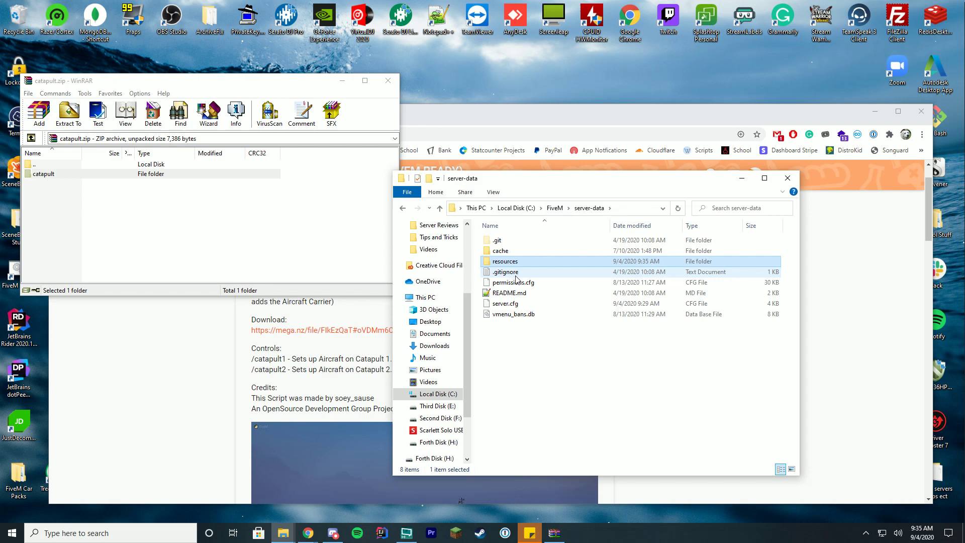
right_click(507, 304)
left_click(412, 111)
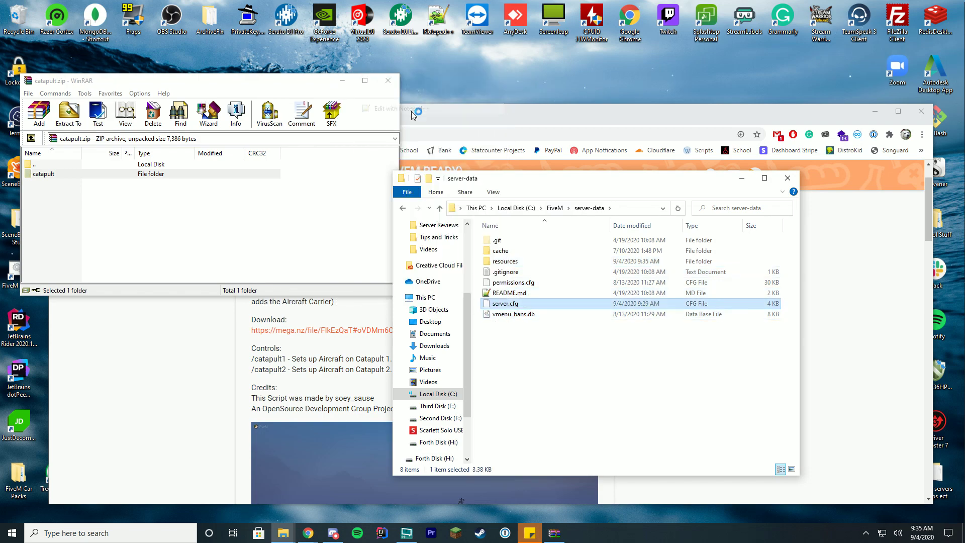
key("Return")
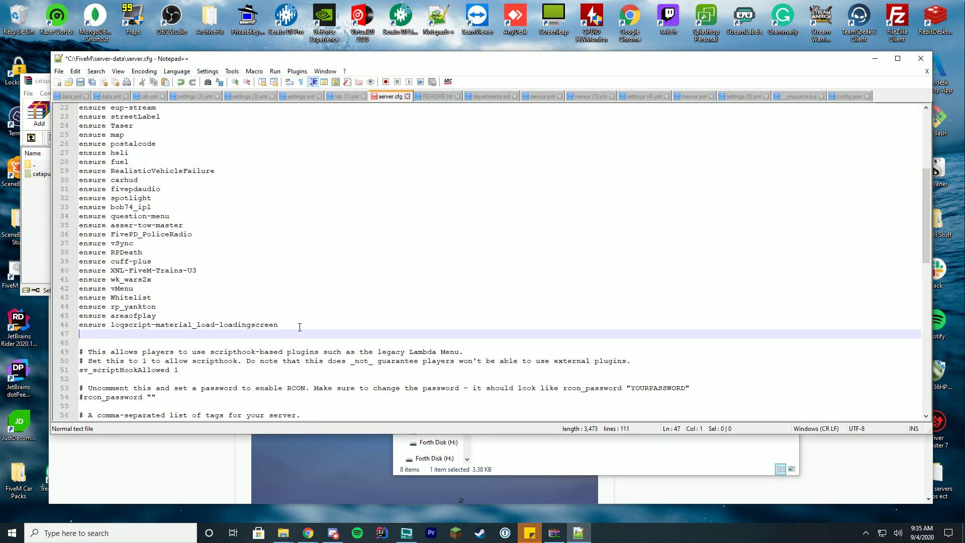
type("ensure catapult")
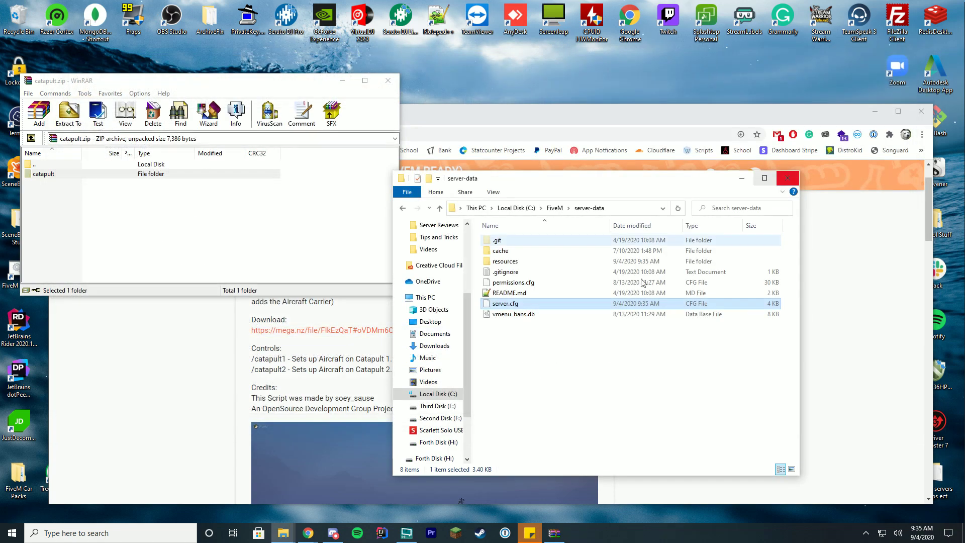
left_click(913, 59)
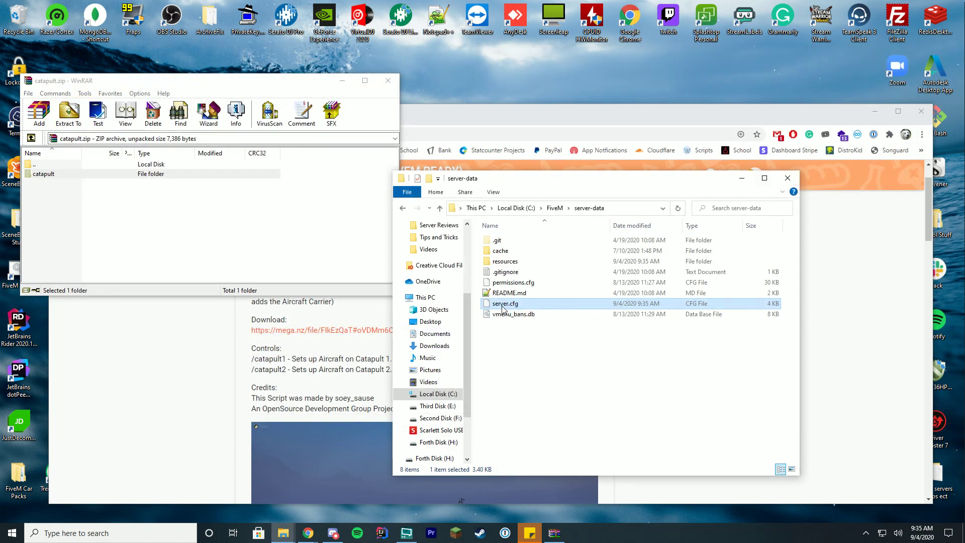
- Examine main.lua in the catapult resource folder for the customNames and planeList settings and the command code, then close it
double_click(525, 259)
scroll(563, 333, "down", 5)
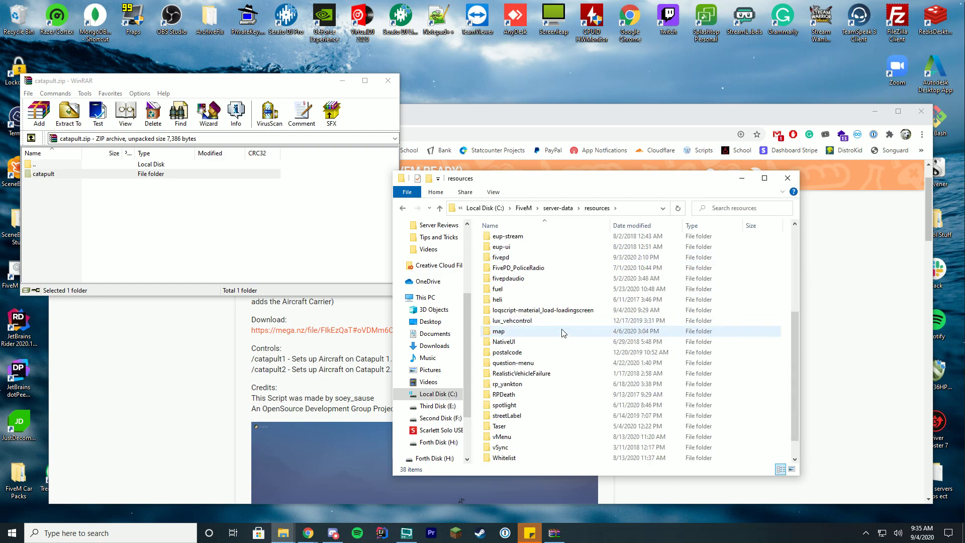
scroll(563, 333, "up", 5)
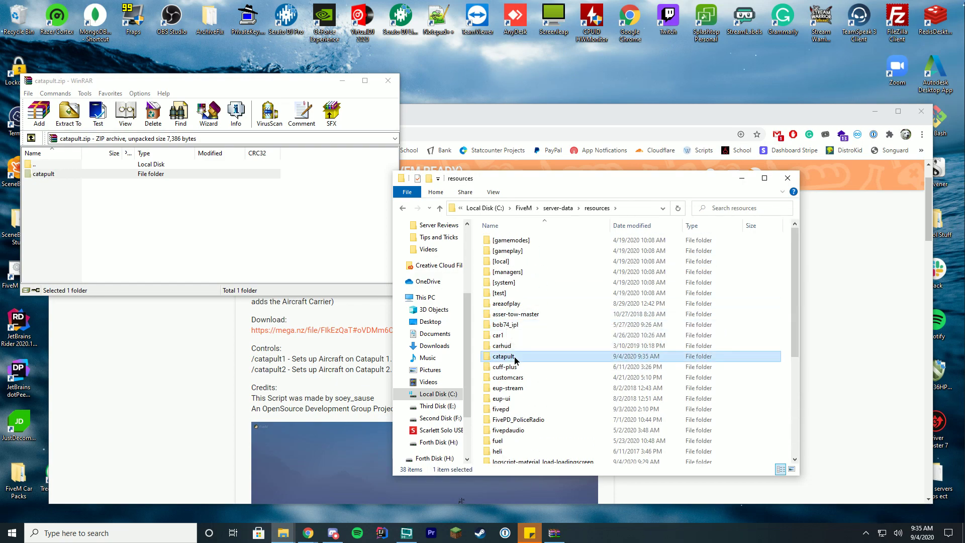
double_click(511, 354)
right_click(517, 262)
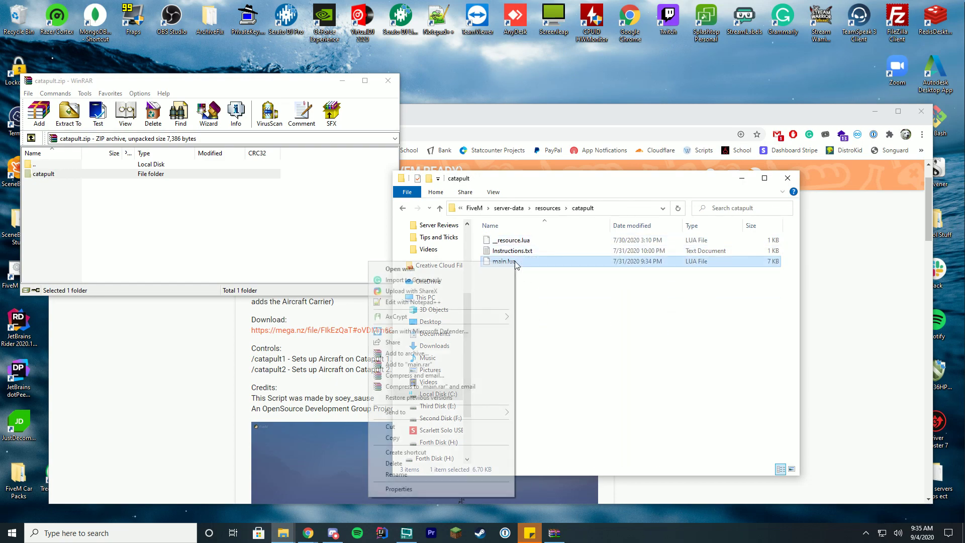
left_click(433, 300)
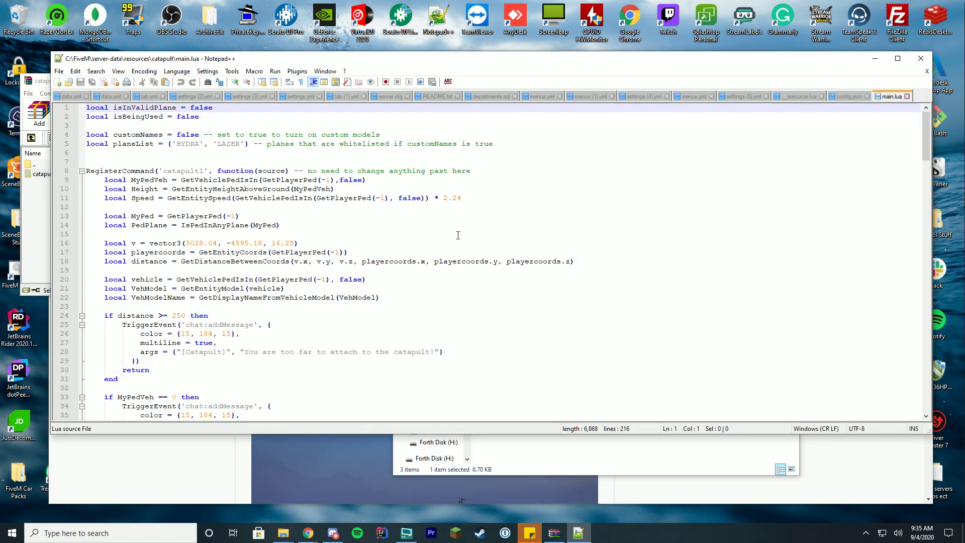
left_click_drag(458, 235, 463, 228)
left_click(177, 144)
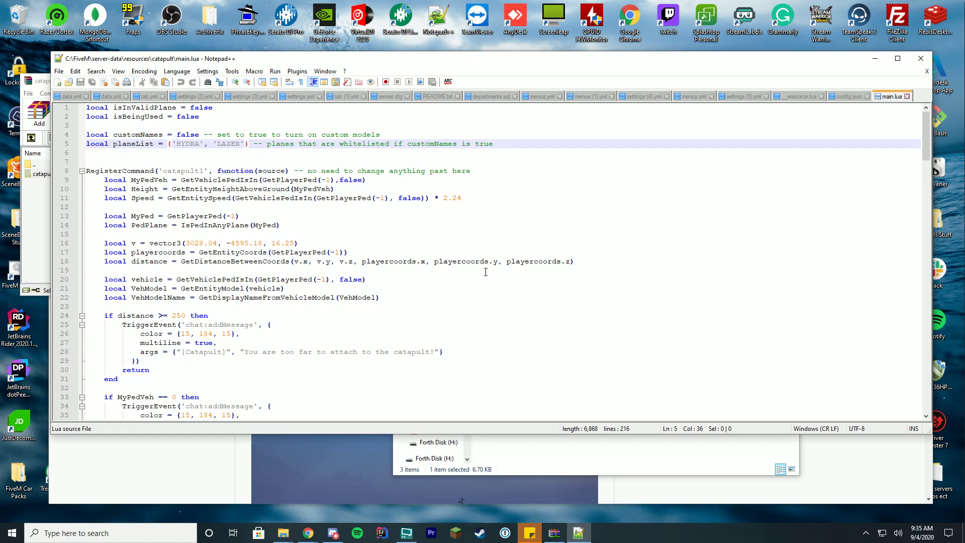
scroll(486, 272, "down", 19)
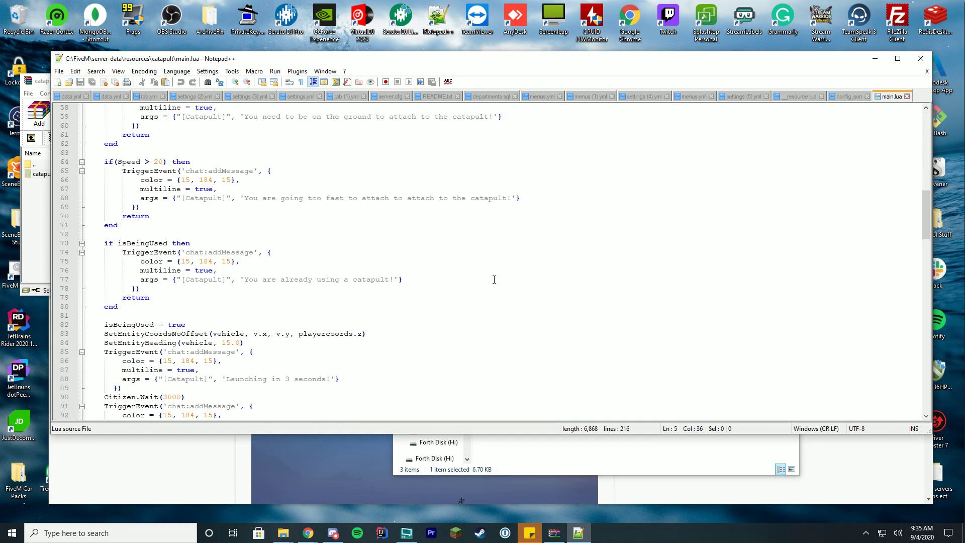
scroll(495, 278, "down", 7)
left_click(918, 69)
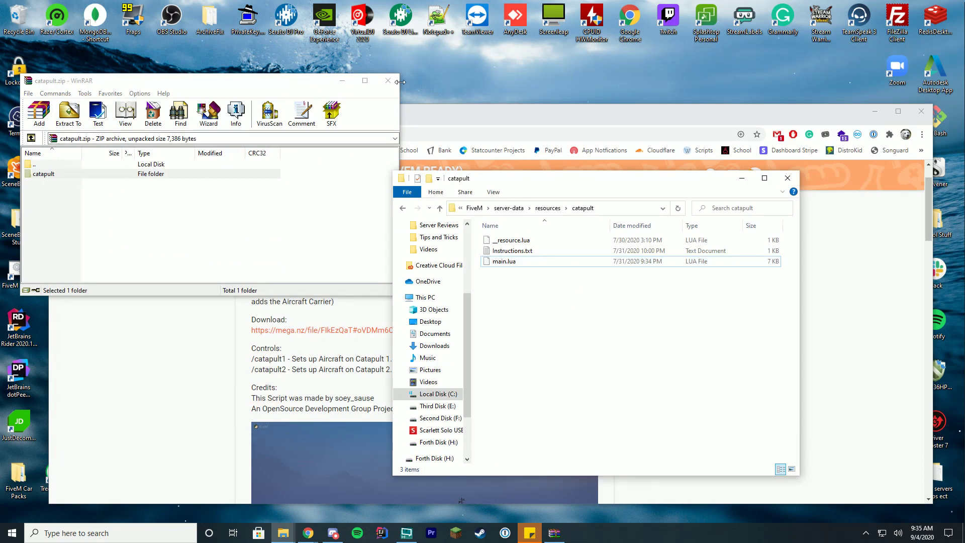
- Close the catapult.zip archive and start the FiveM server from its desktop shortcut
left_click(388, 81)
left_click_drag(583, 181, 386, 135)
left_click(21, 274)
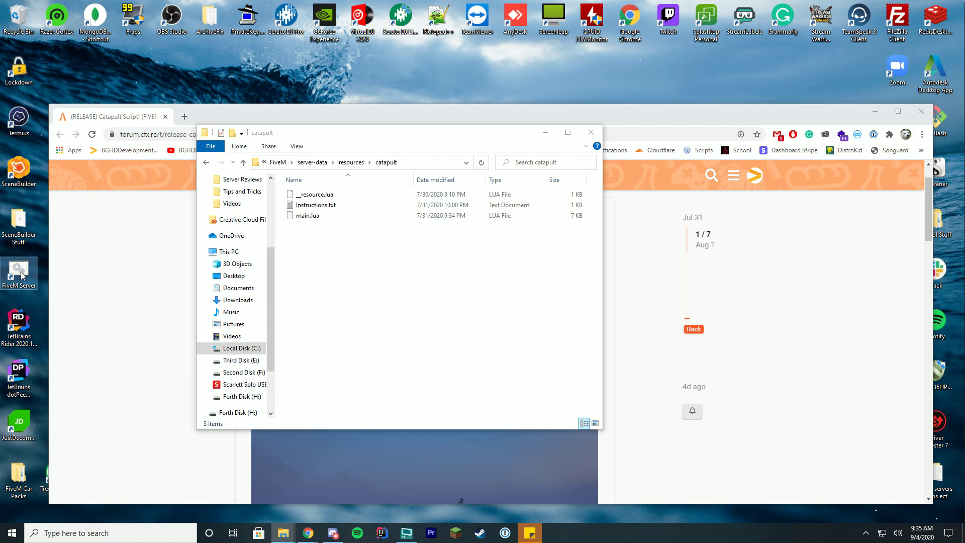
double_click(22, 274)
left_click_drag(278, 98, 238, 100)
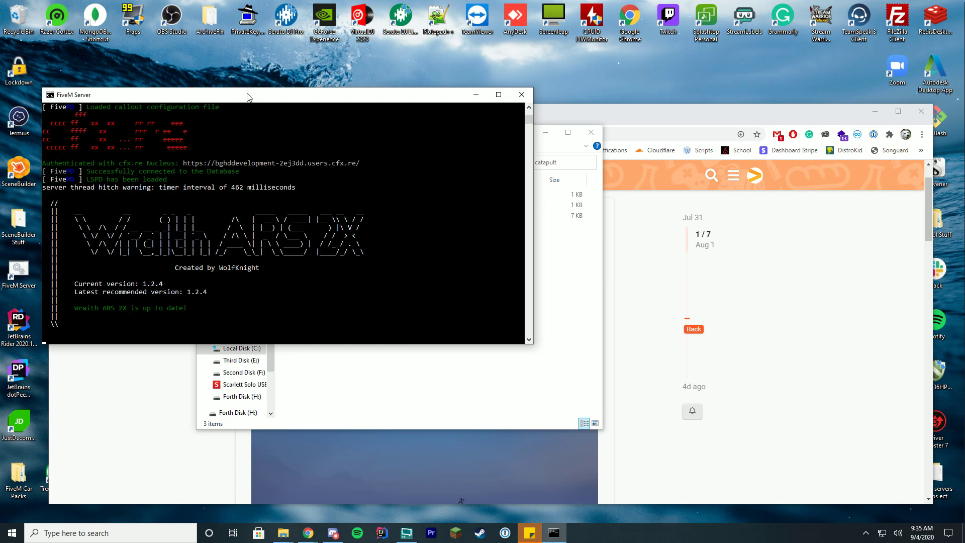
- Check the FiveM server console output for the catapult resource's startup entry
left_click(529, 108)
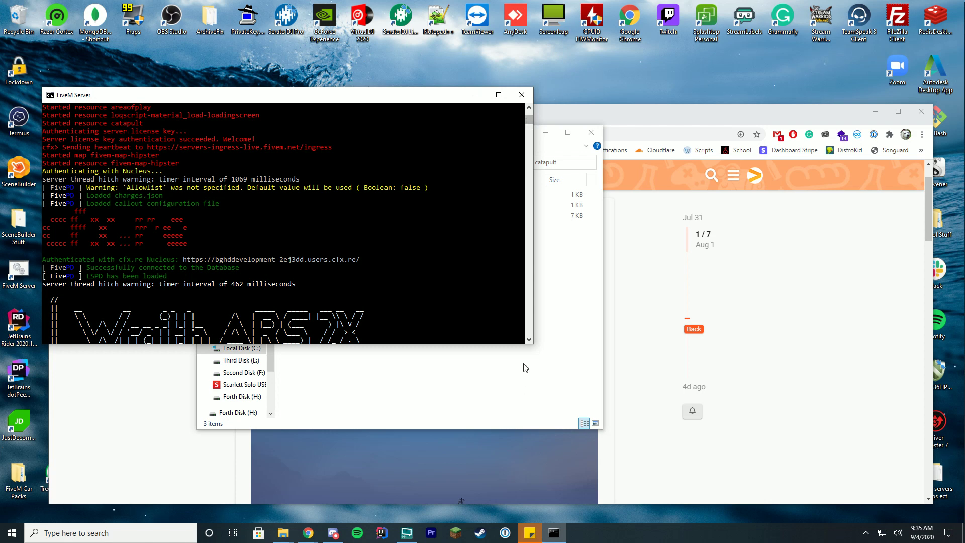
left_click(529, 340)
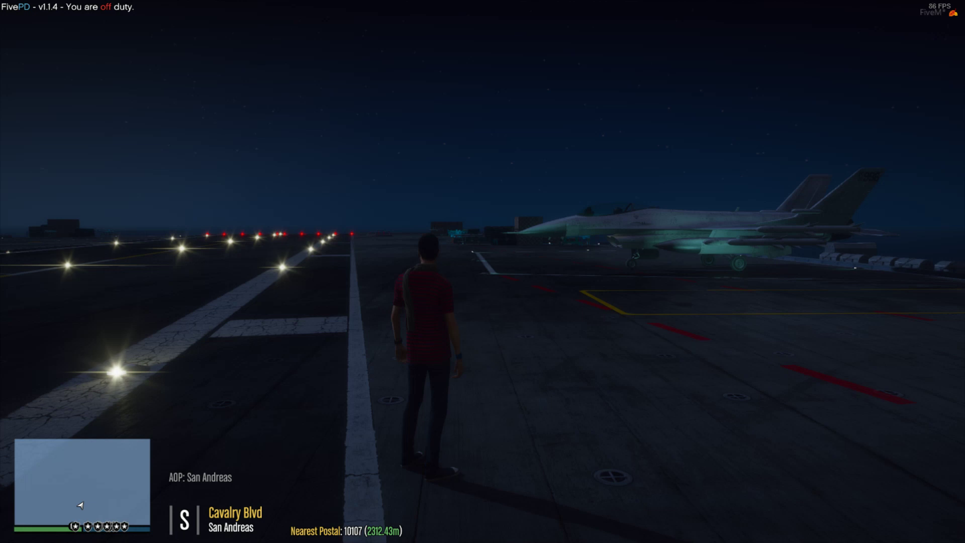
- Run to the parked P-996 LAZER jet on the aircraft carrier deck and board it
key("w")
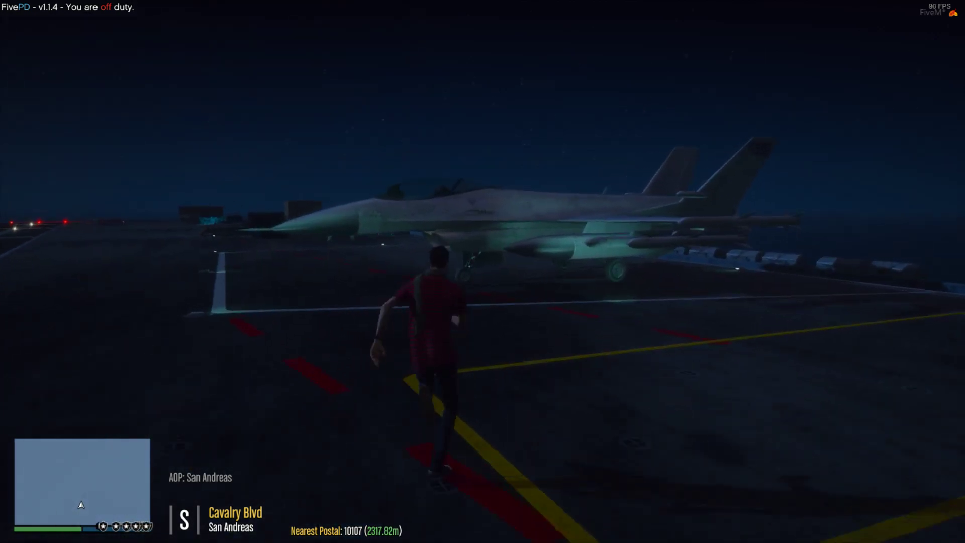
key("f")
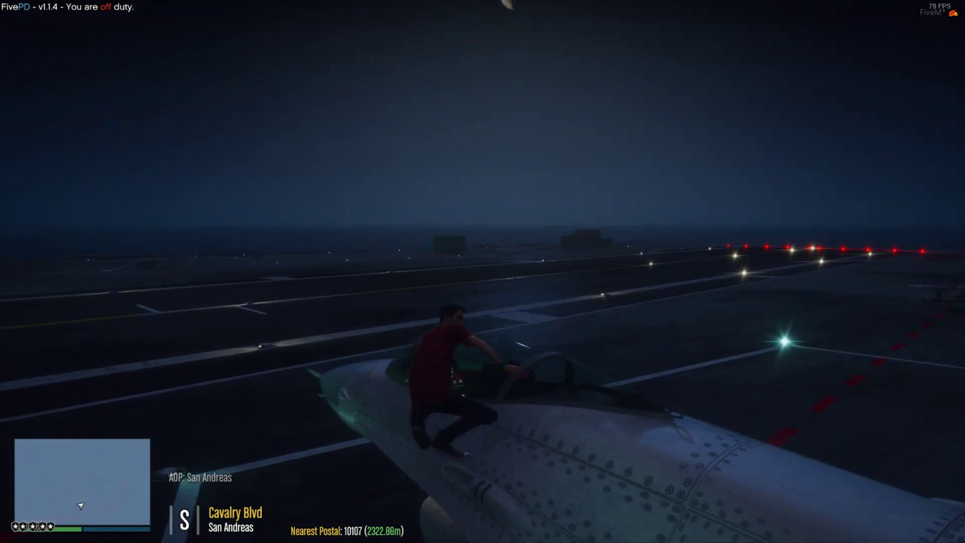
key("w")
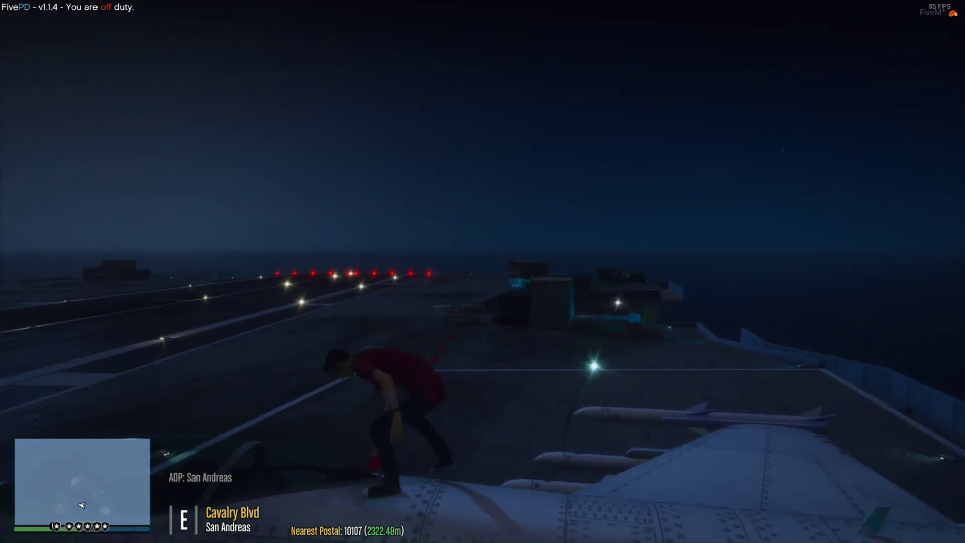
key("w")
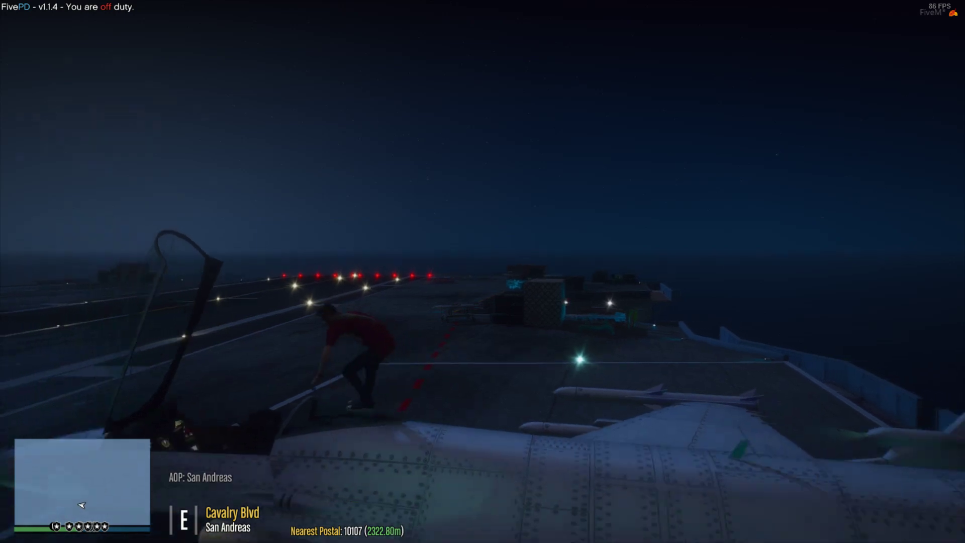
key("f")
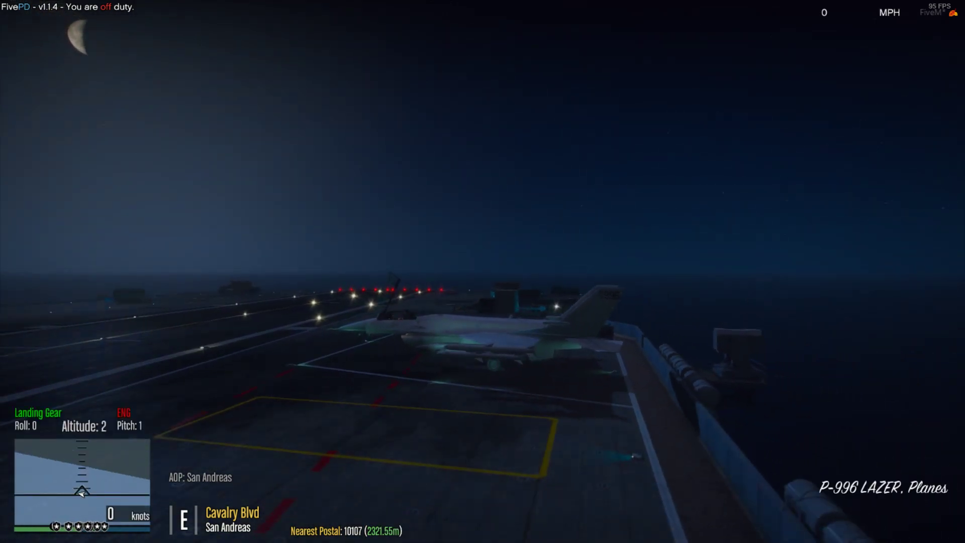
- Start the jet's engine and taxi it out of its parking spot to line up with the carrier runway
key("w")
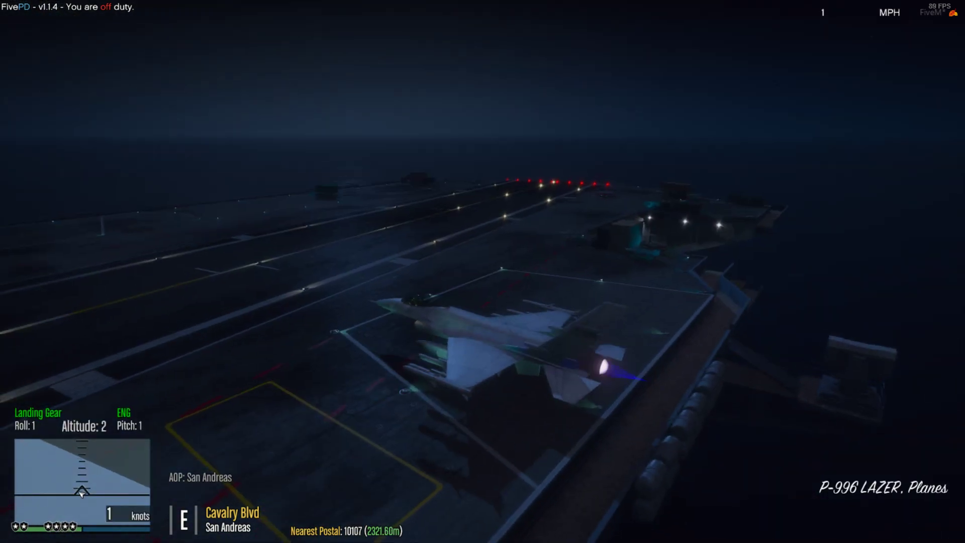
key("d")
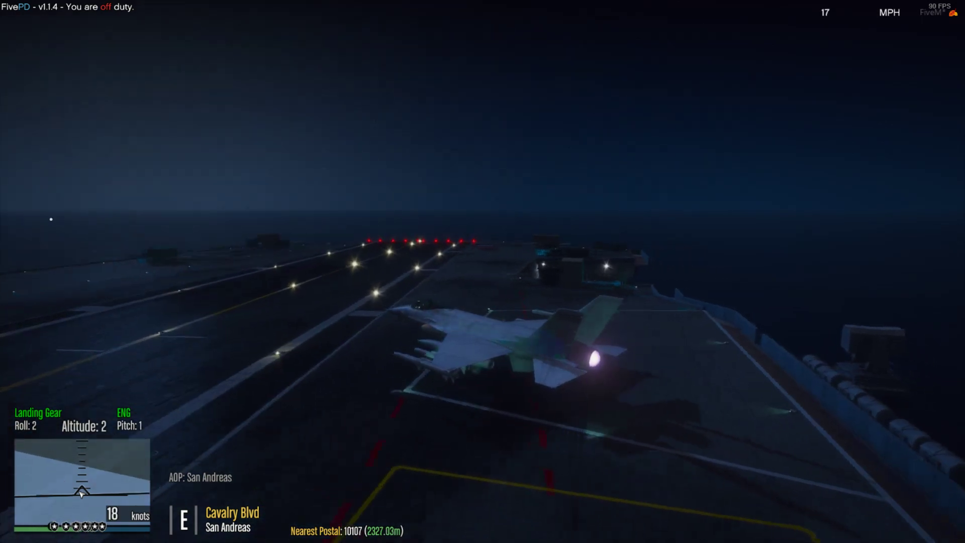
key("w")
key("d")
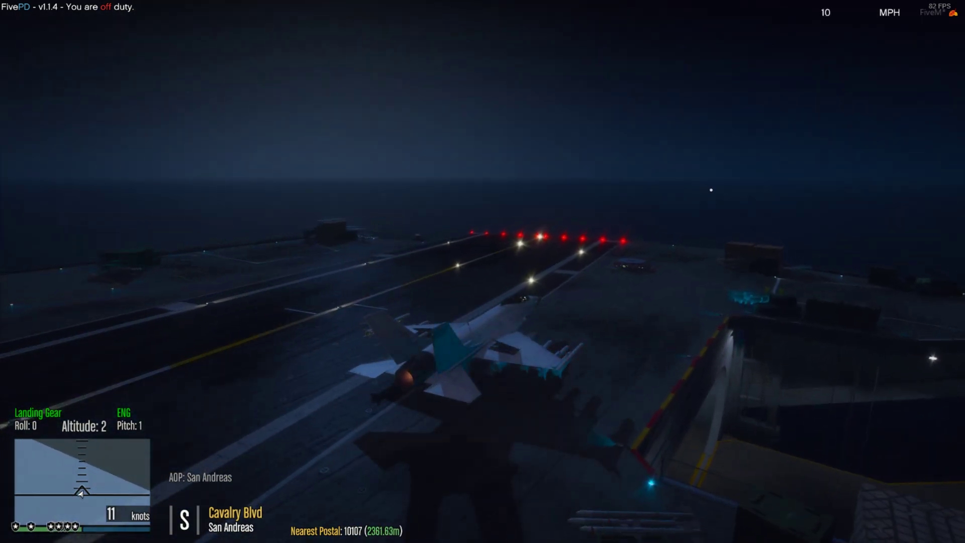
- Launch the jet from the carrier with the /catapult chat command and retract the landing gear
type("t/catapult")
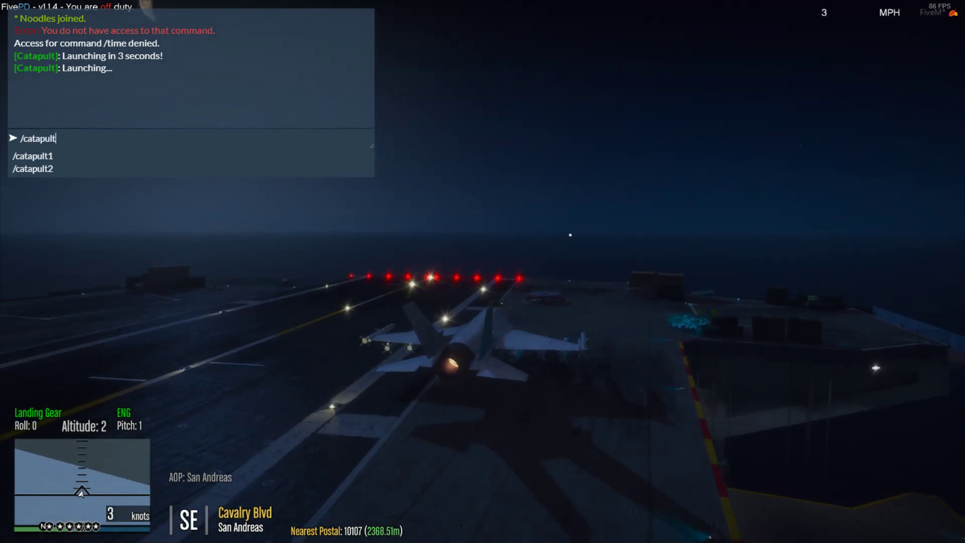
key("Return")
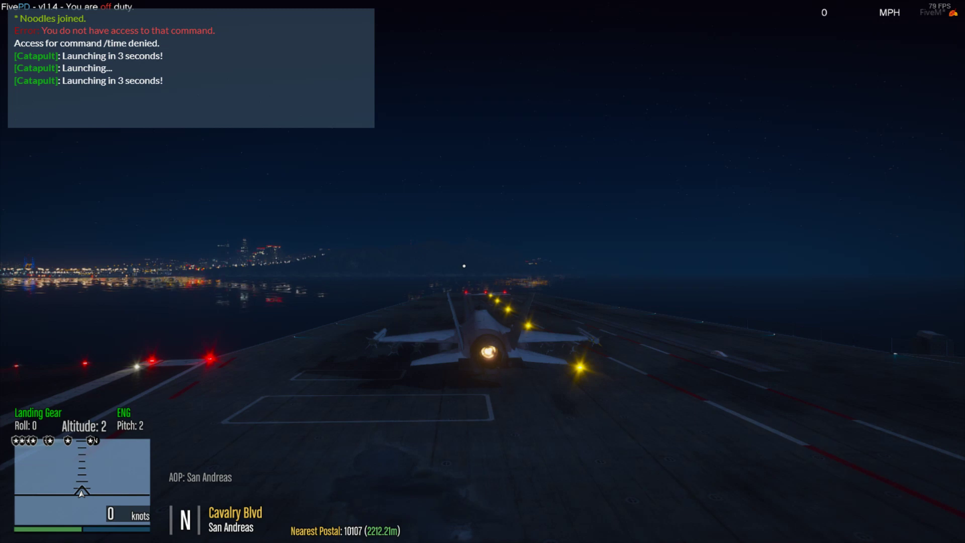
key("g")
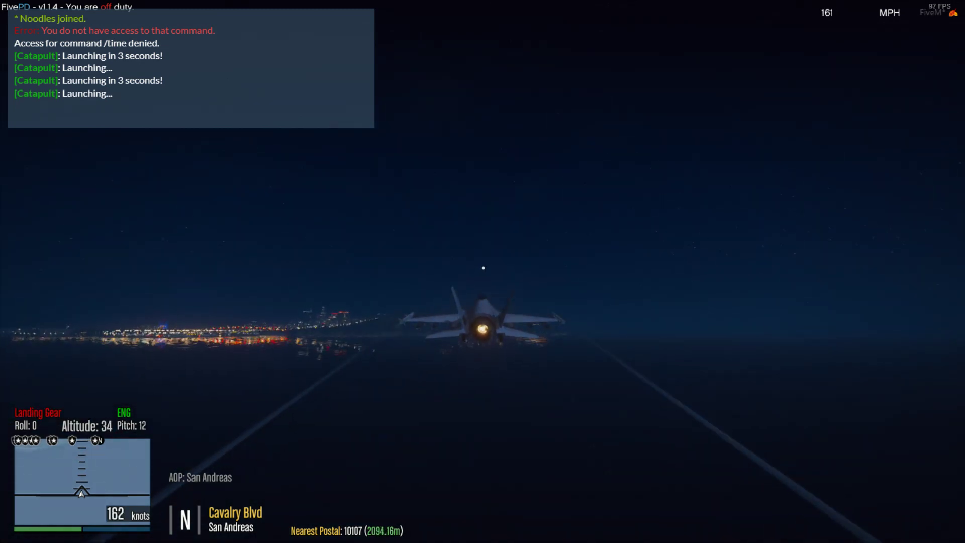
- Roll and turn the airborne jet around to head back towards the aircraft carrier
key("c")
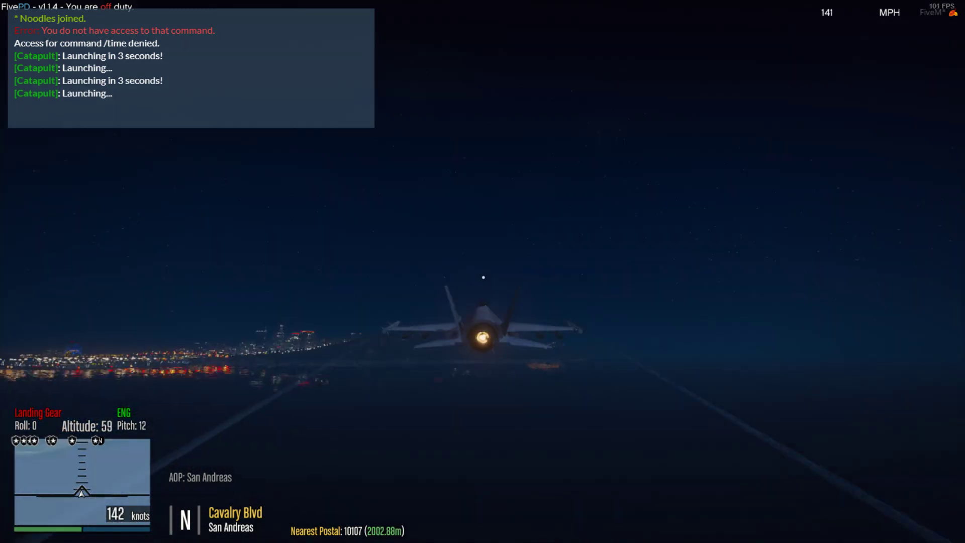
key("KP_6")
key("KP_5")
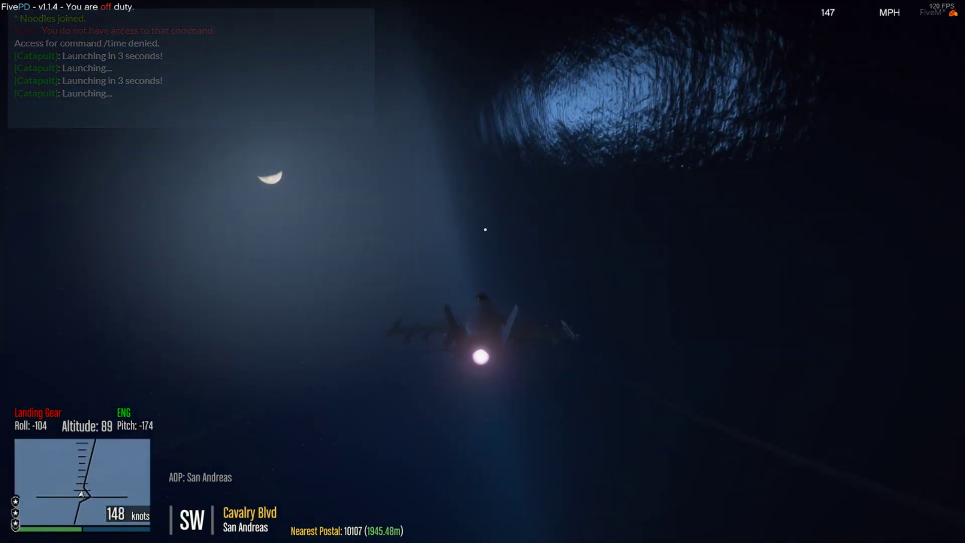
key("KP_4")
key("a")
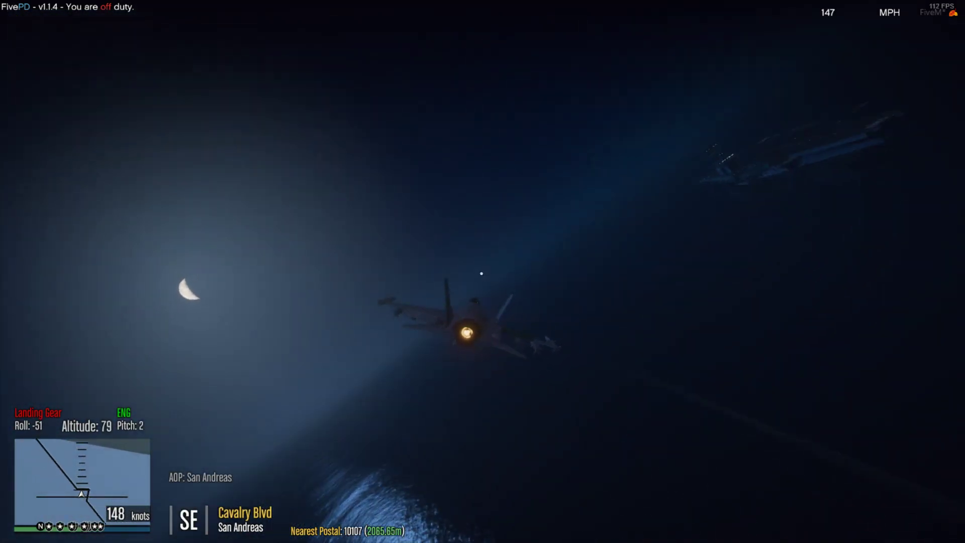
key("d")
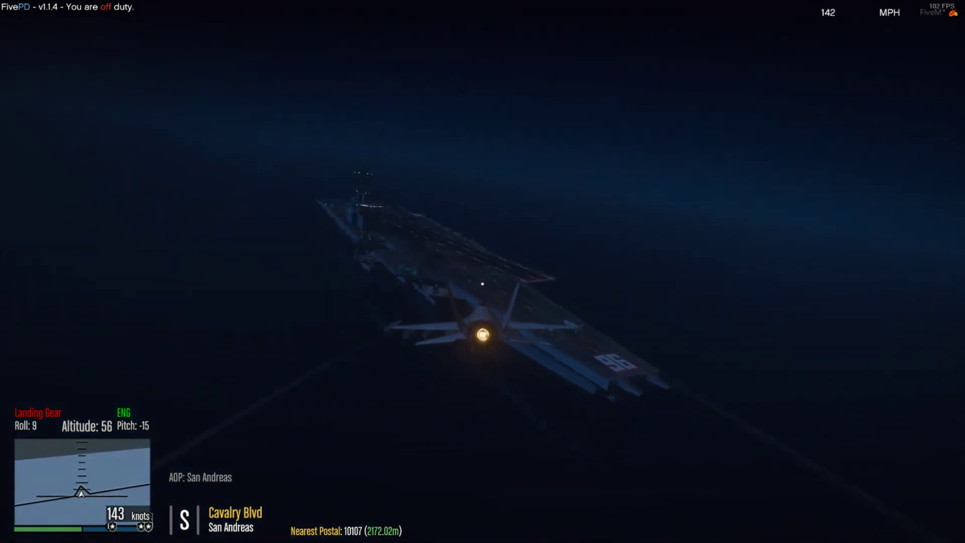
- Lower the landing gear, land the jet on the carrier deck and brake along the runway
key("g")
key("a")
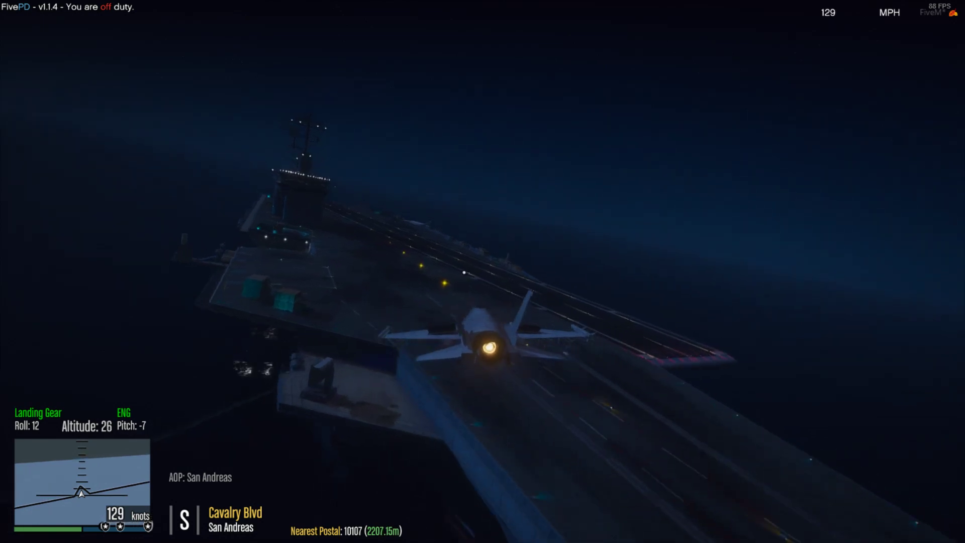
key("s")
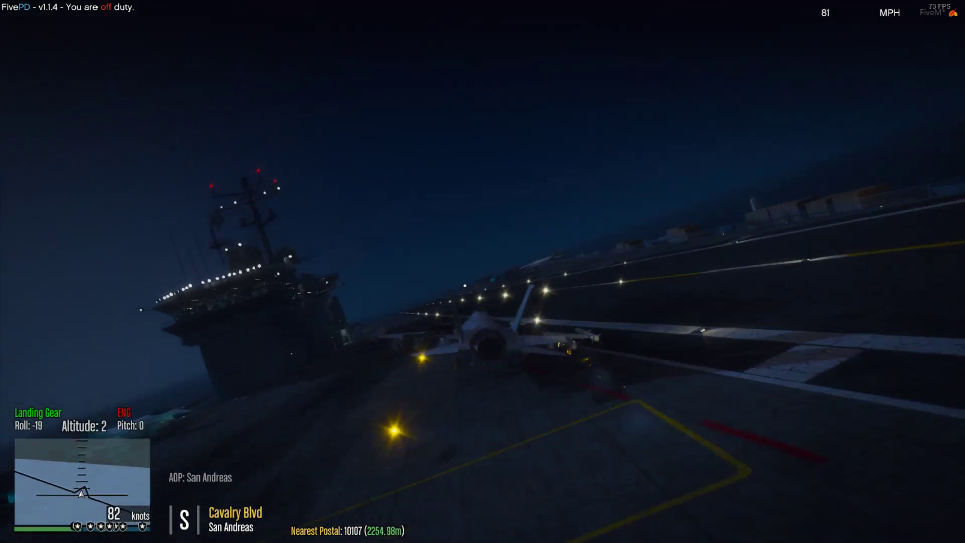
key("s")
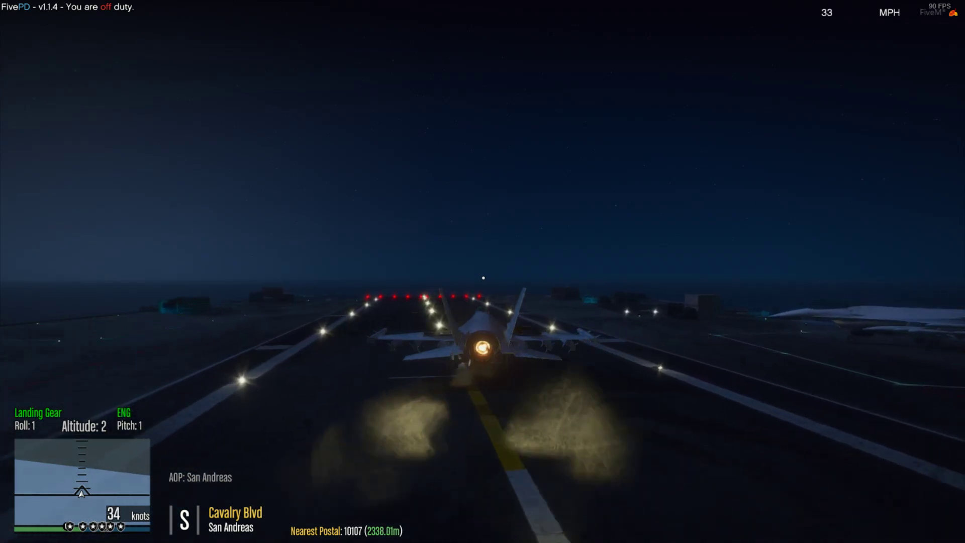
- Launch the landed jet again by entering the /catapult command in the chat
type("t/caap")
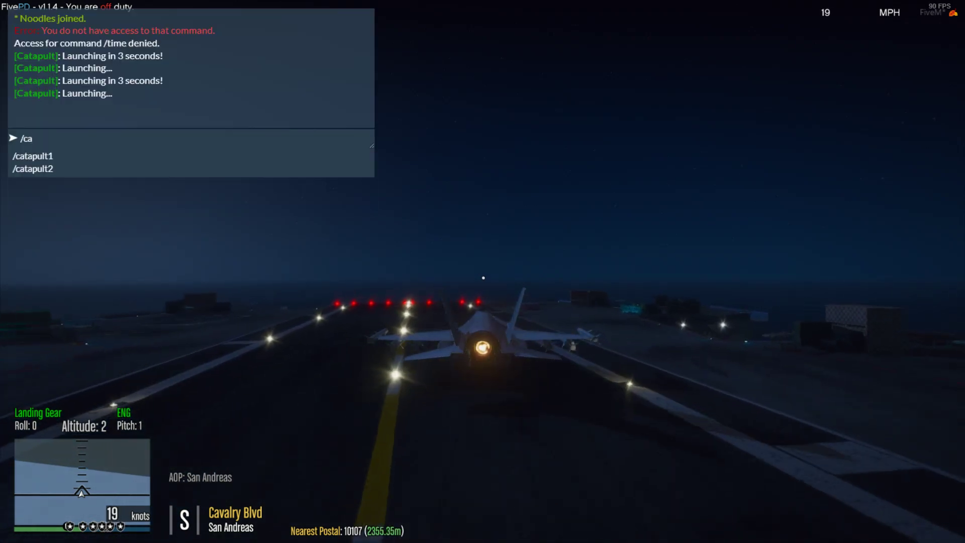
key("BackSpace")
key("BackSpace")
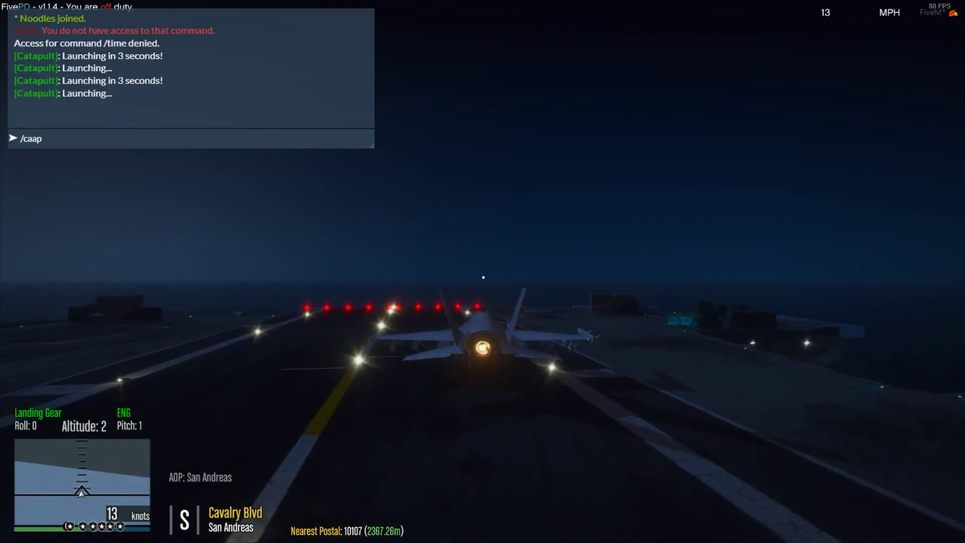
type("tap")
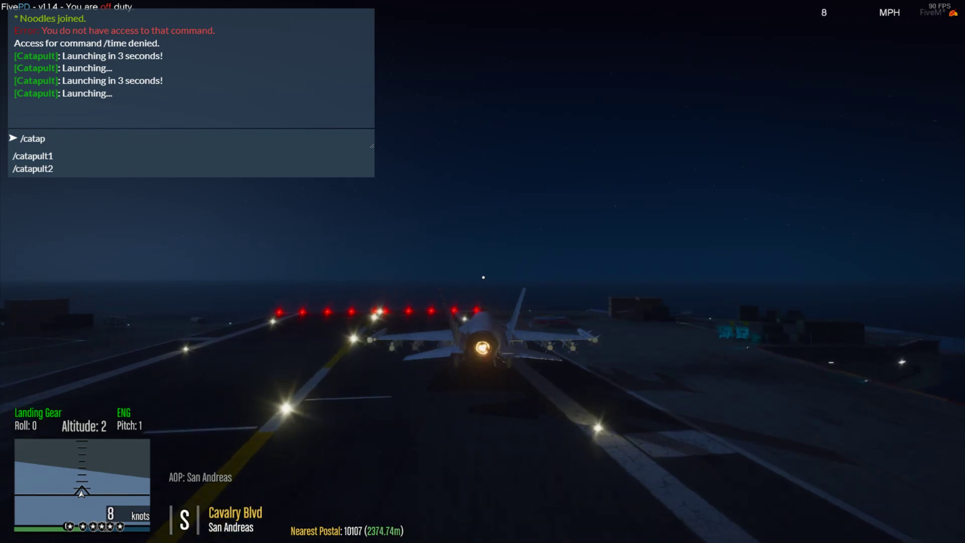
type("lt")
key("BackSpace")
key("BackSpace")
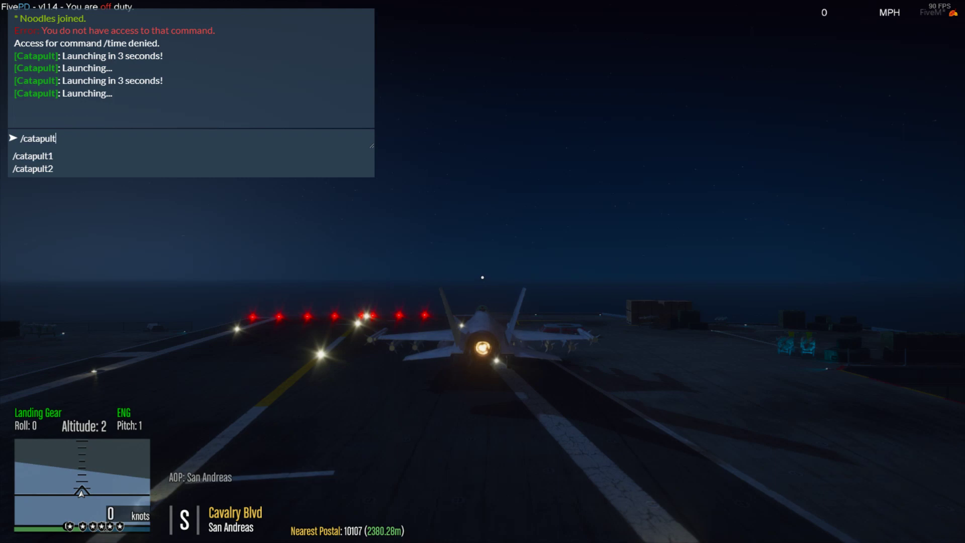
type("ult")
key("Return")
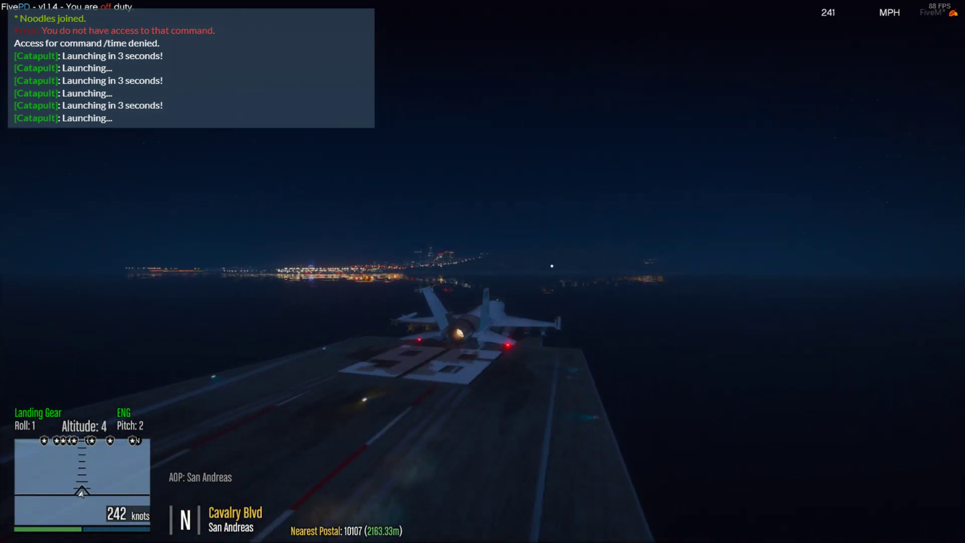
- Fly the jet away from the carrier through rolls, loops and turns over the water
key("KP_4")
key("KP_5")
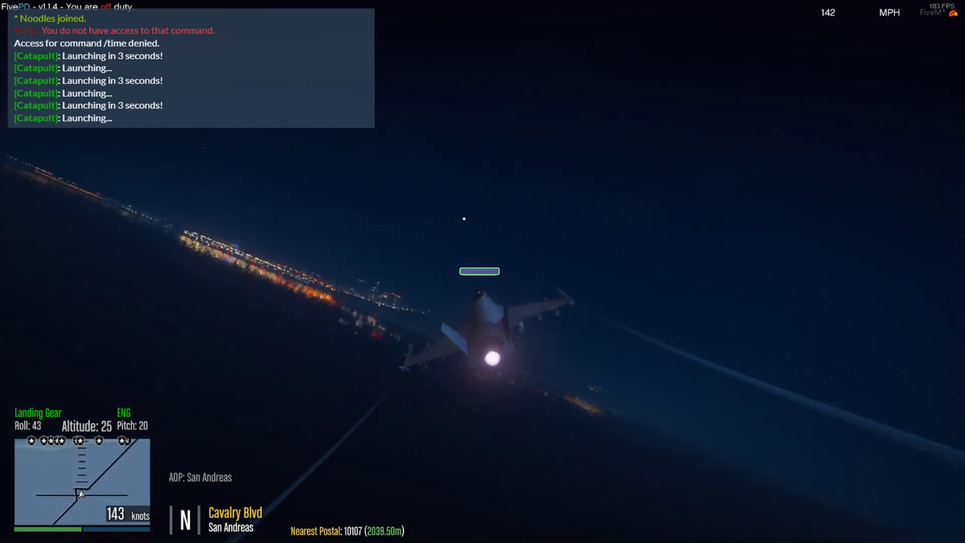
key("KP_6")
key("KP_6")
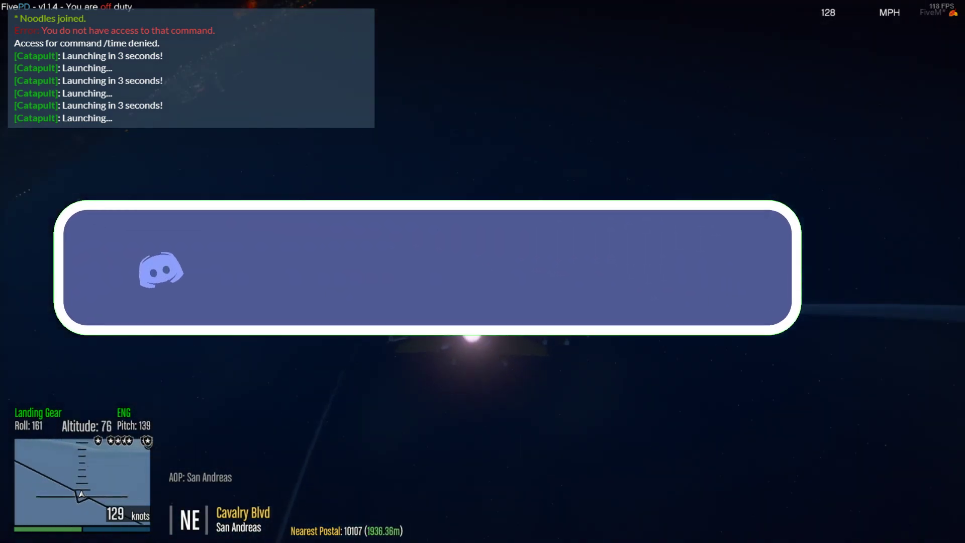
key("KP_8")
key("KP_4")
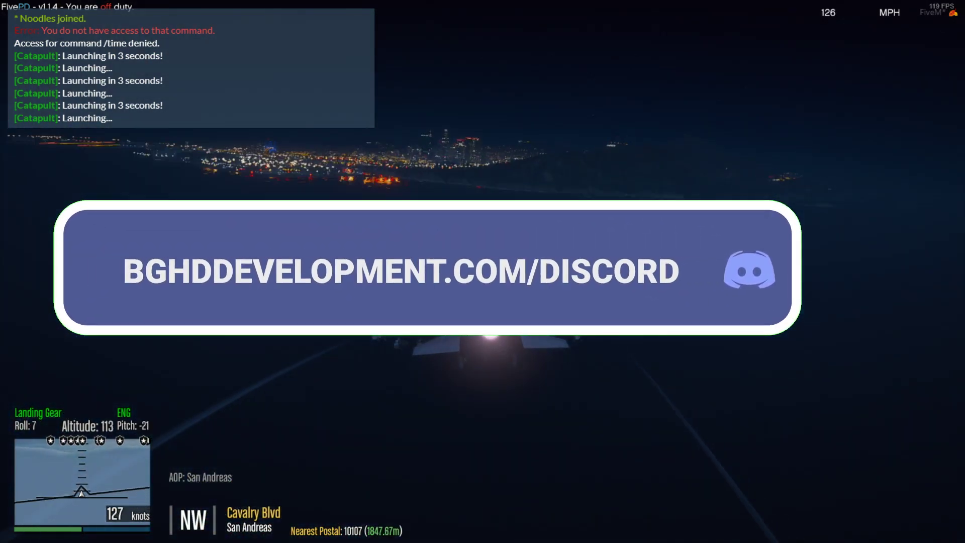
key("KP_4")
key("KP_5")
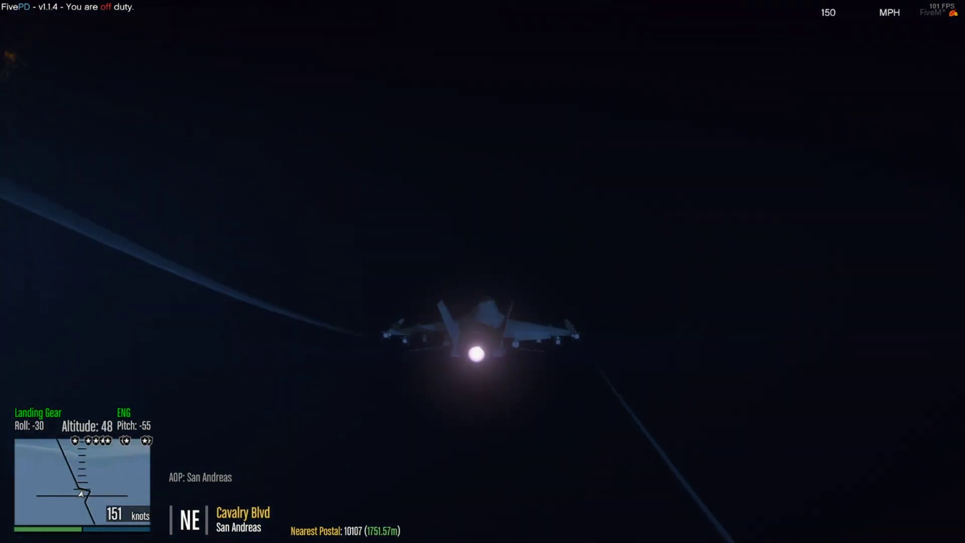